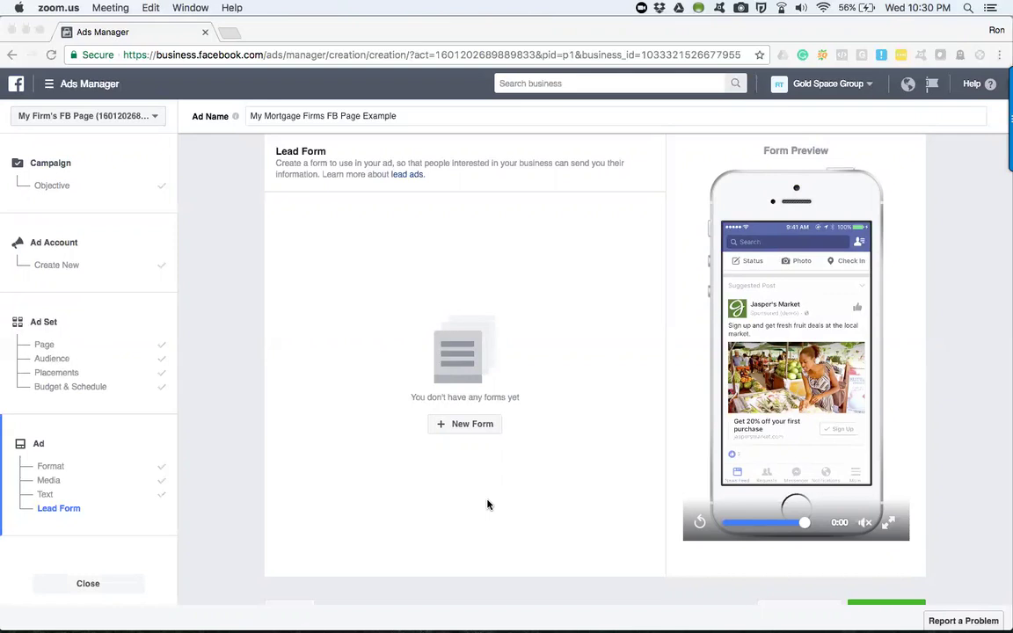
Scroll the mortgage ad's settings to the Lead Form section and focus the browser window
{"action": "scroll", "coordinate": [351, 444], "scroll_direction": "up", "scroll_amount": 15}
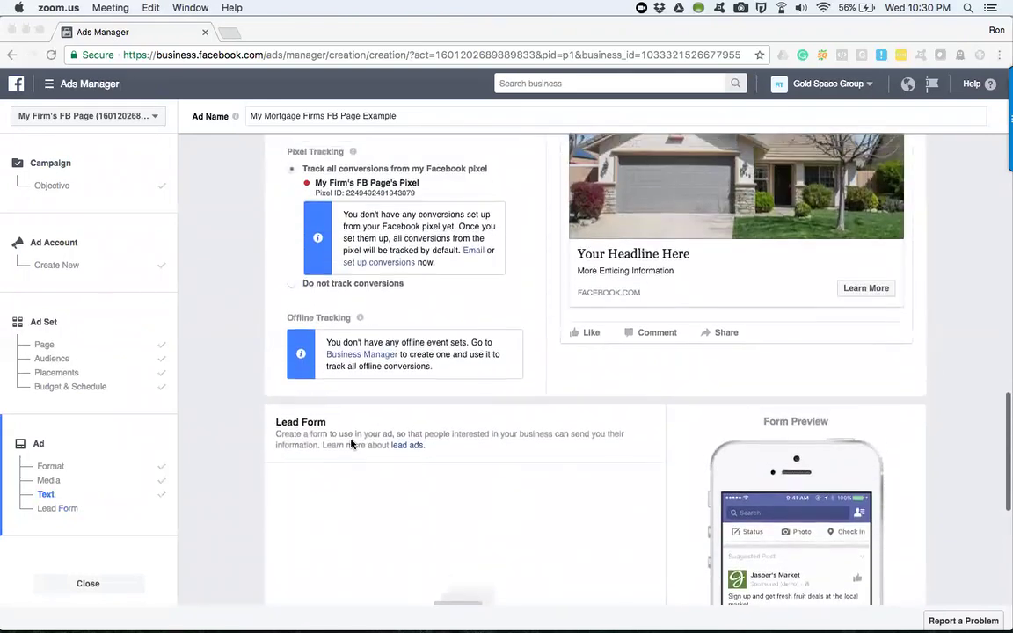
{"action": "scroll", "coordinate": [351, 445], "scroll_direction": "up", "scroll_amount": 7}
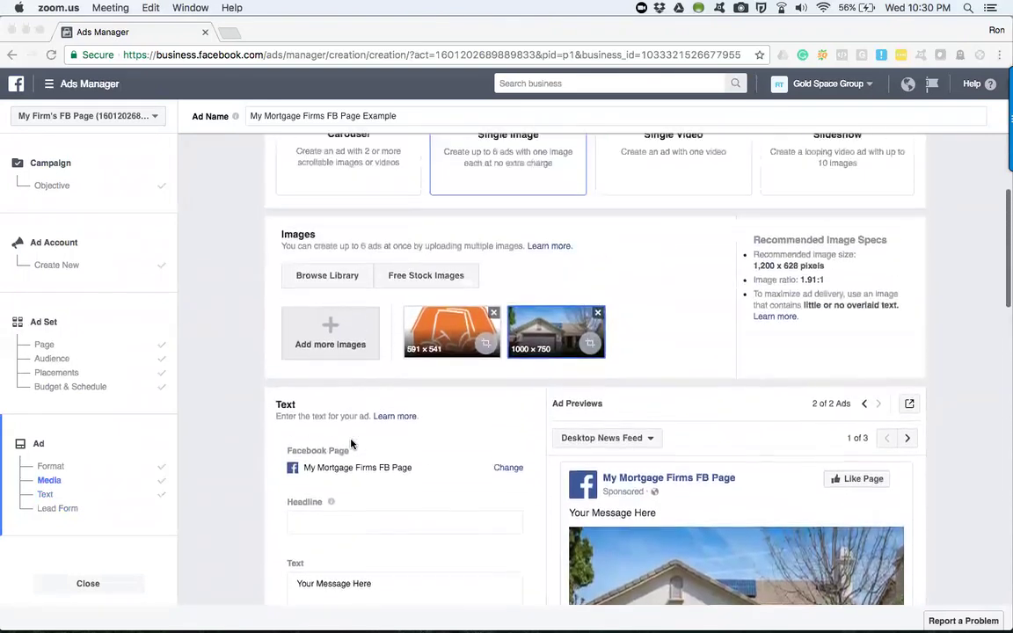
{"action": "scroll", "coordinate": [351, 444], "scroll_direction": "down", "scroll_amount": 10}
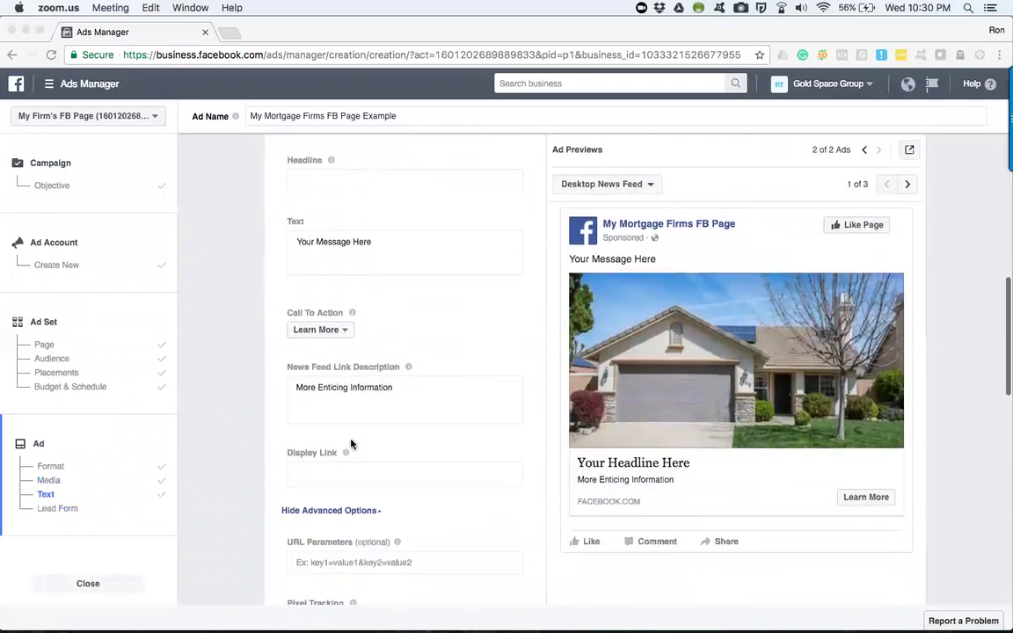
{"action": "scroll", "coordinate": [351, 444], "scroll_direction": "down", "scroll_amount": 12}
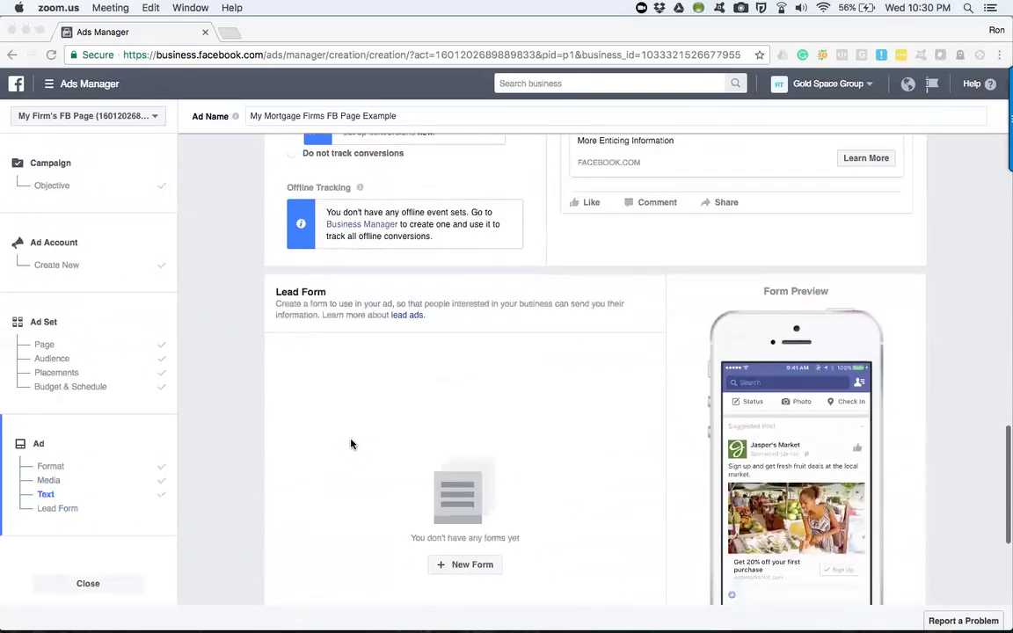
{"action": "scroll", "coordinate": [351, 441], "scroll_direction": "up", "scroll_amount": 2}
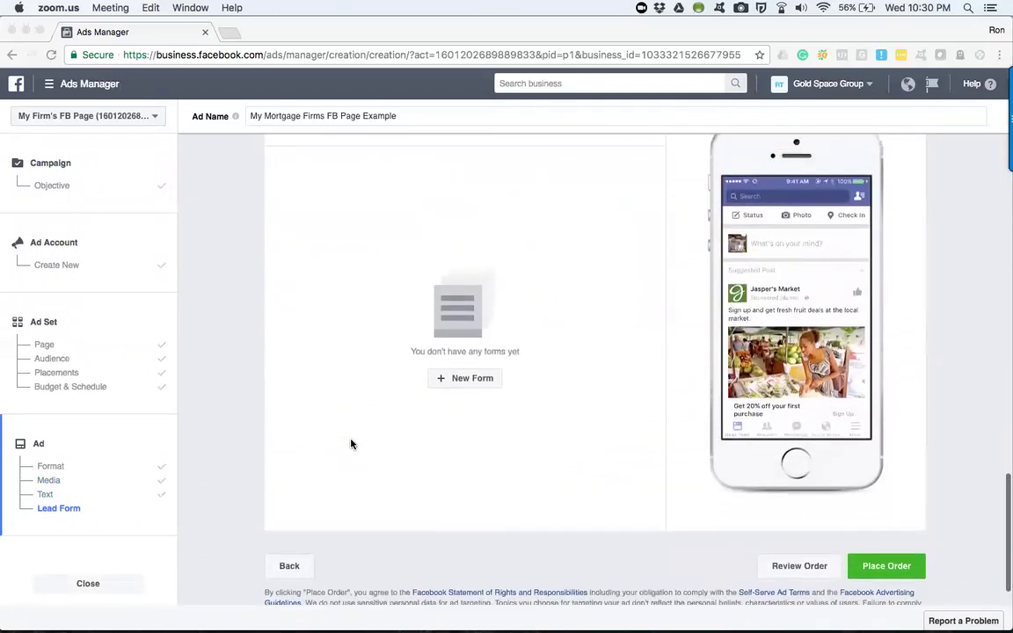
{"action": "left_click", "coordinate": [447, 389]}
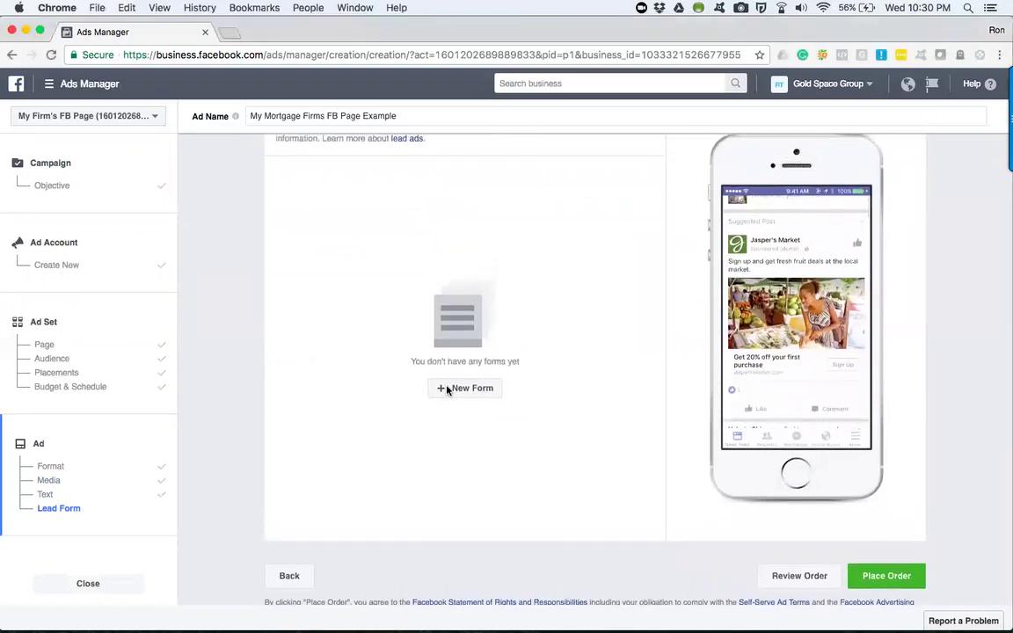
Create a new lead form and rename its dated default title to 'Example Form'
{"action": "left_click", "coordinate": [484, 393]}
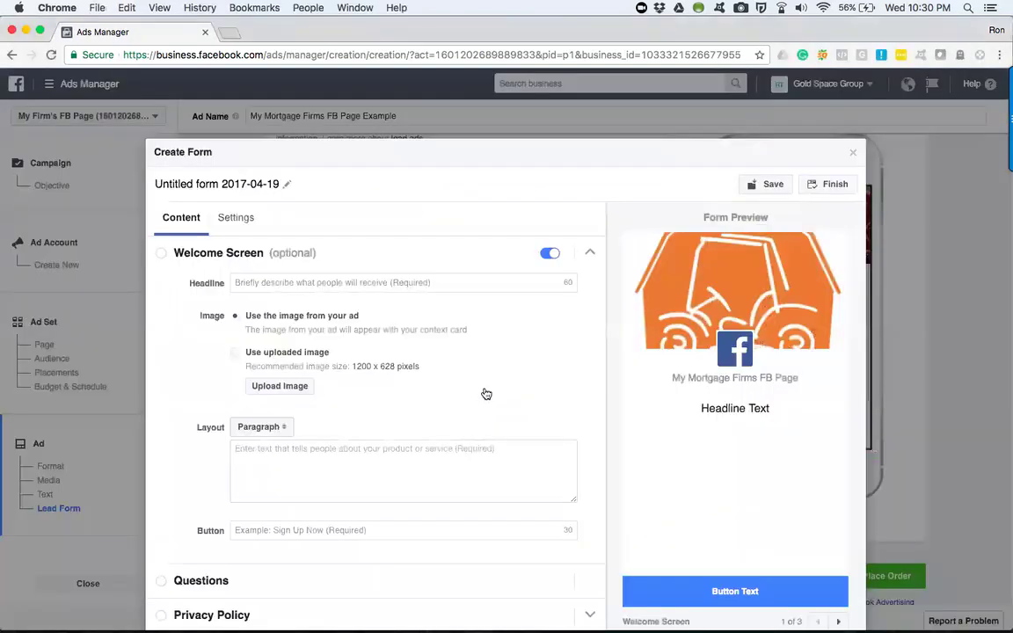
{"action": "left_click", "coordinate": [260, 182]}
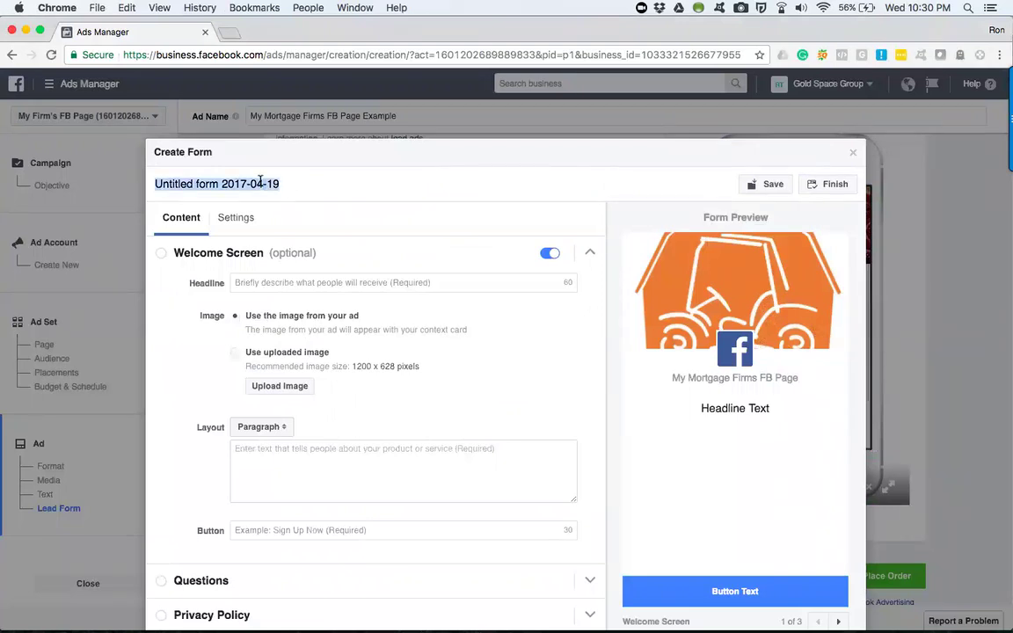
{"action": "type", "text": "Example Form"}
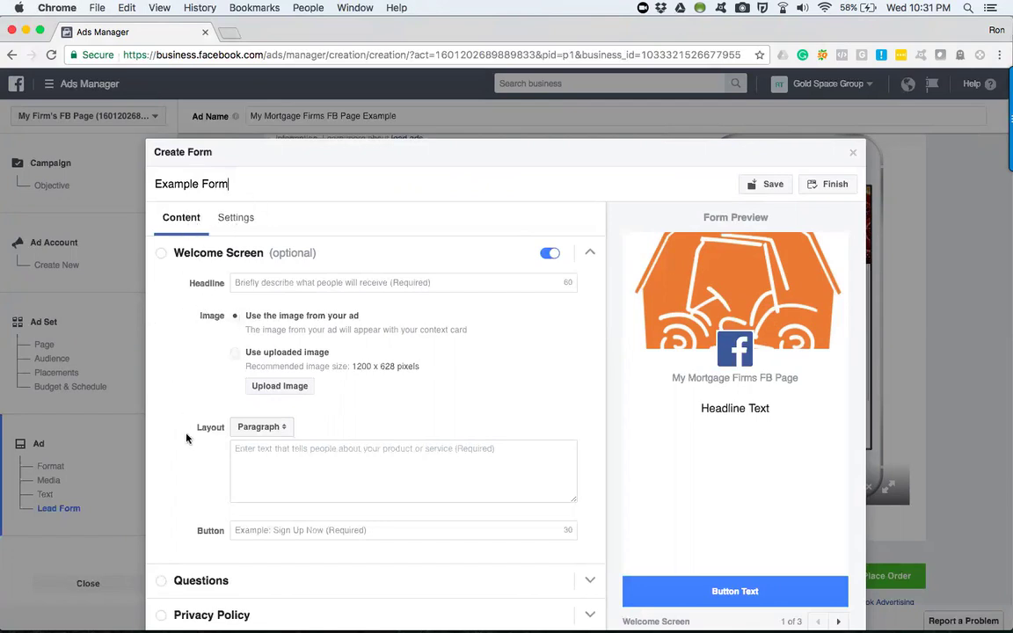
{"action": "scroll", "coordinate": [193, 414], "scroll_direction": "down", "scroll_amount": 2}
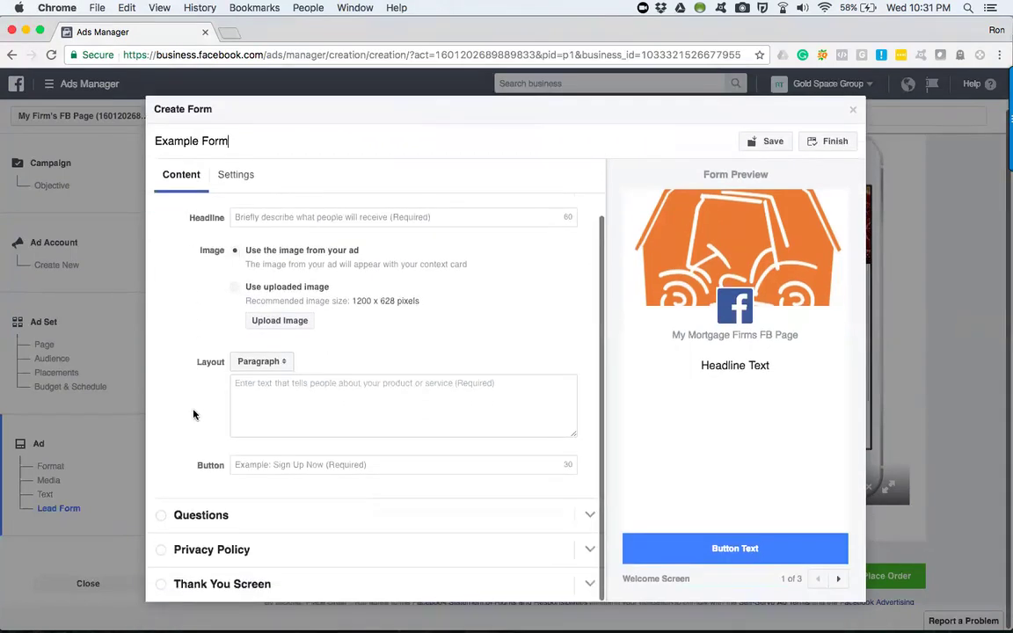
{"action": "scroll", "coordinate": [194, 413], "scroll_direction": "up", "scroll_amount": 3}
Enter the welcome screen headline 'Leave your information to talk to a licensed loan officer.'
{"action": "left_click", "coordinate": [591, 254]}
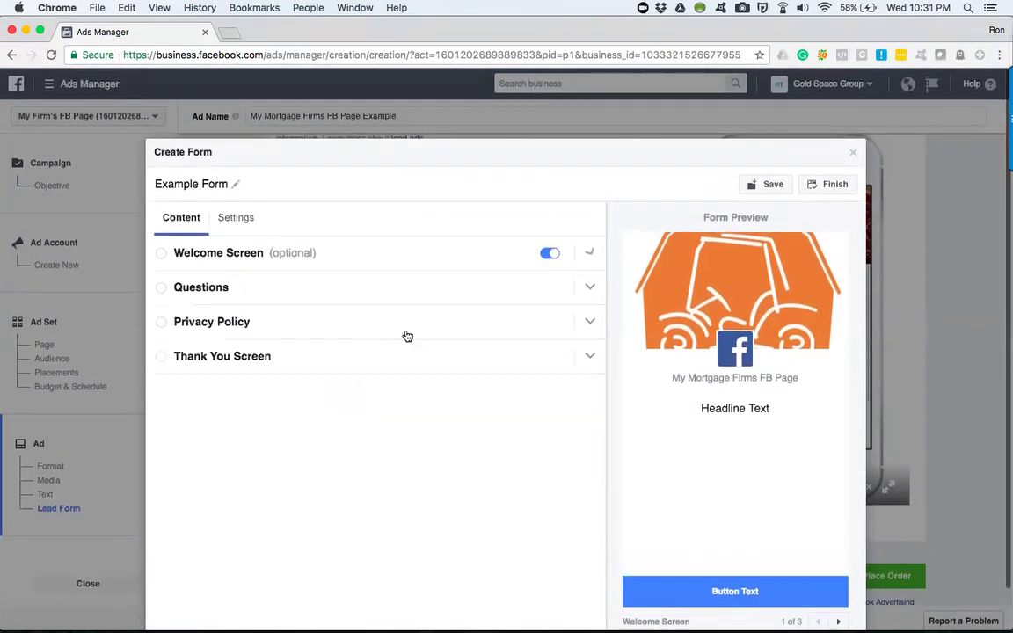
{"action": "left_click", "coordinate": [239, 291]}
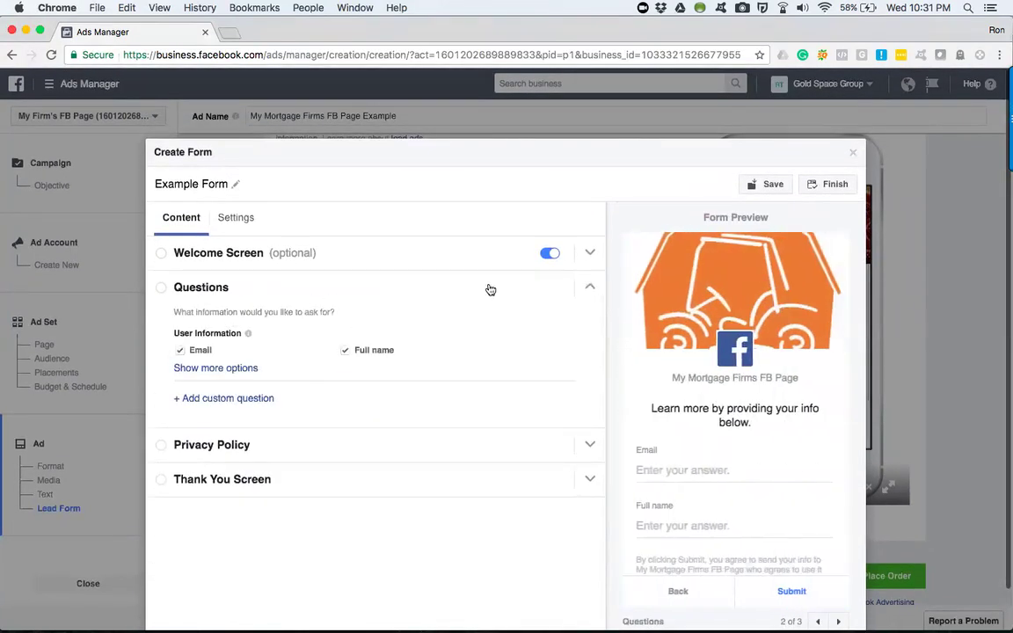
{"action": "left_click", "coordinate": [347, 254]}
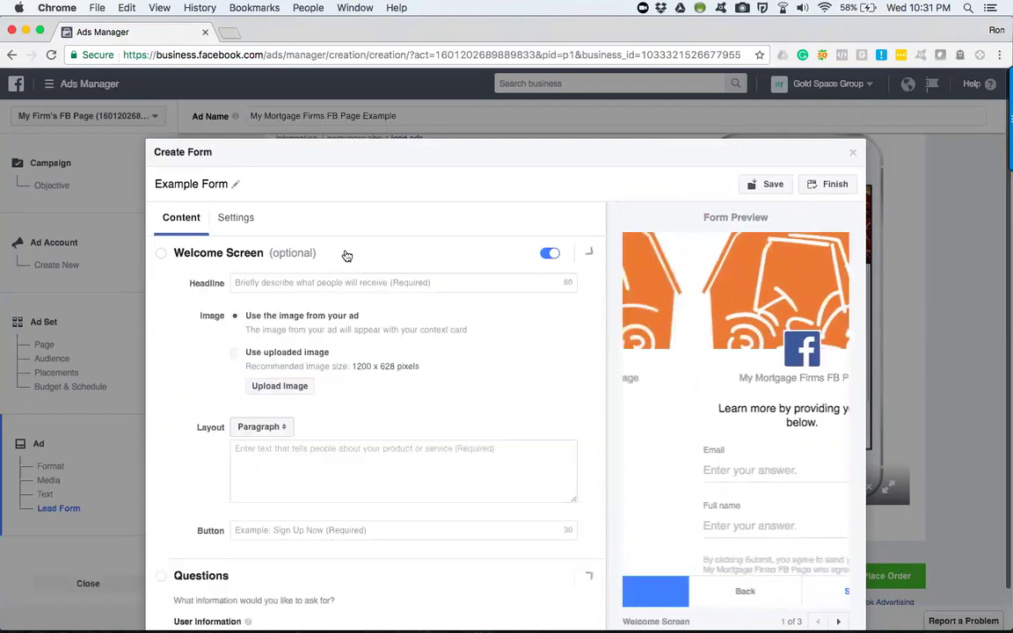
{"action": "left_click", "coordinate": [282, 282]}
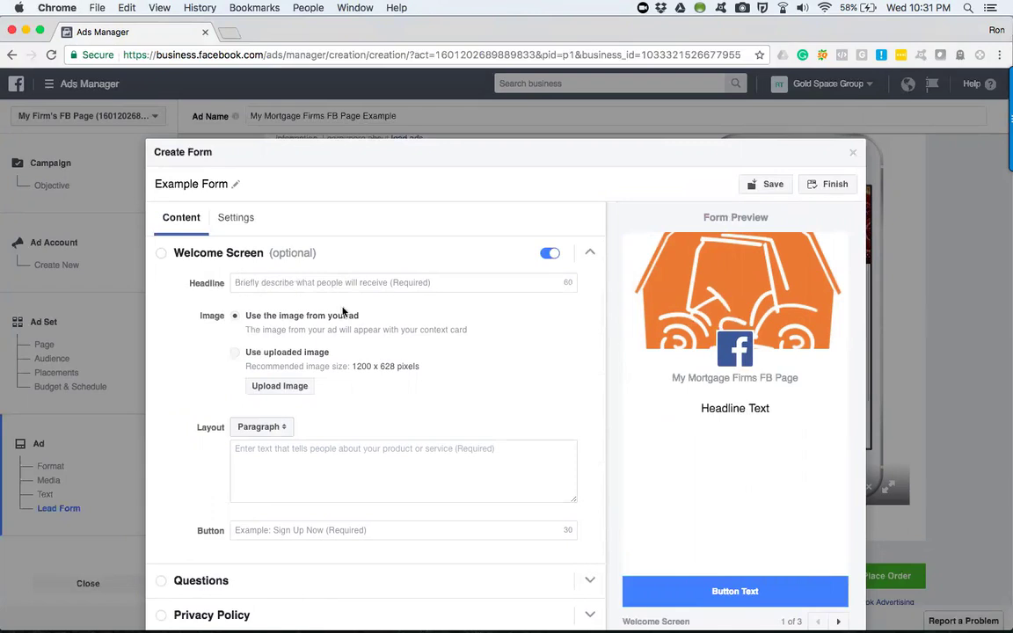
{"action": "type", "text": "Leave yor o"}
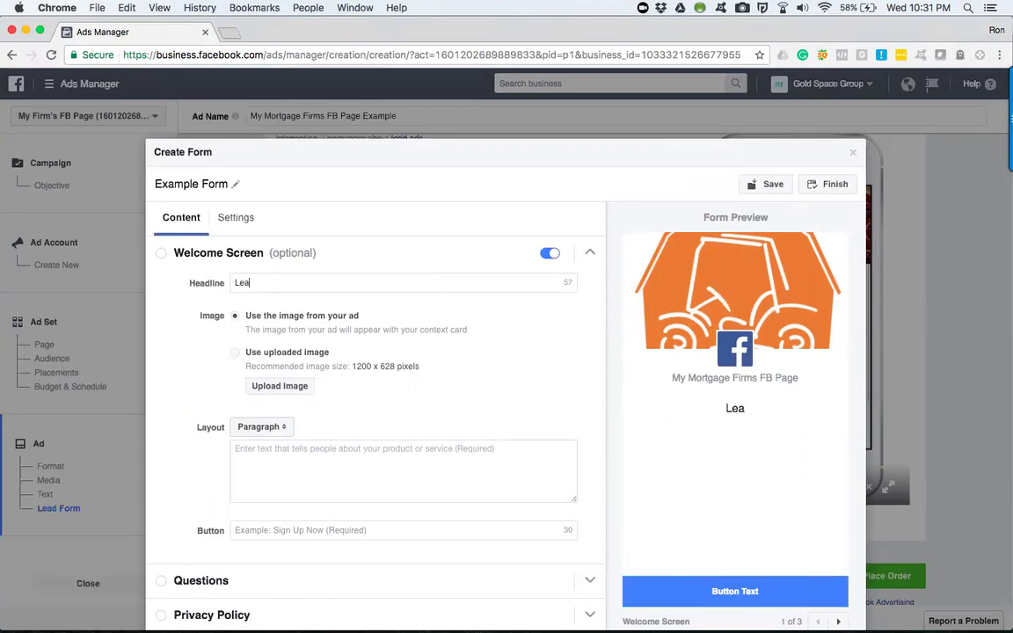
{"action": "key", "text": "BackSpace"}
{"action": "key", "text": "BackSpace"}
{"action": "key", "text": "BackSpace"}
{"action": "type", "text": "ur information to talke to a"}
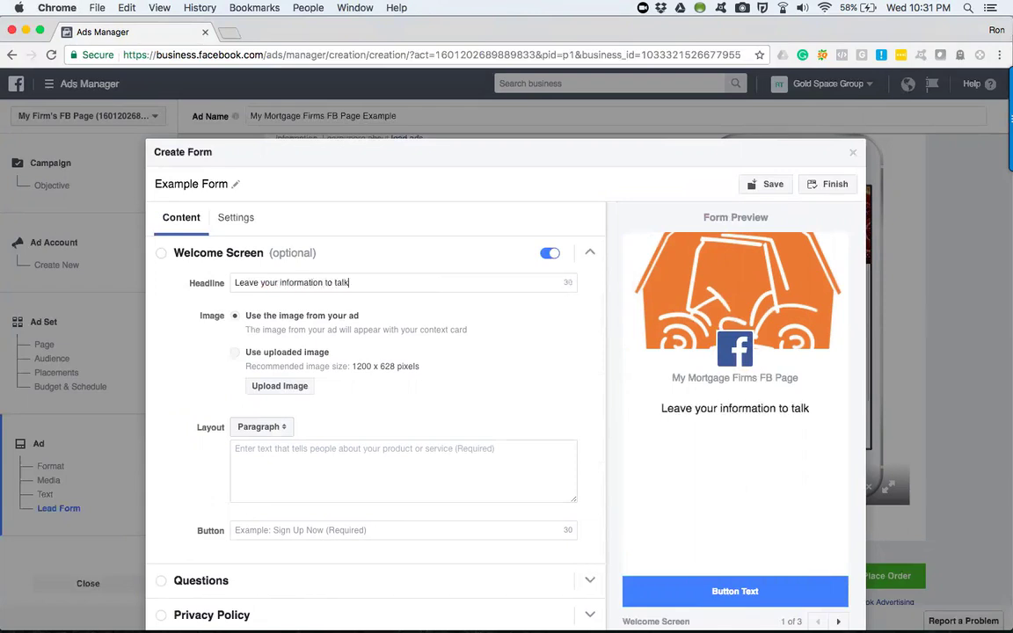
{"action": "key", "text": "BackSpace"}
{"action": "key", "text": "BackSpace"}
{"action": "key", "text": "BackSpace"}
{"action": "key", "text": "BackSpace"}
{"action": "key", "text": "BackSpace"}
{"action": "key", "text": "BackSpace"}
{"action": "key", "text": "BackSpace"}
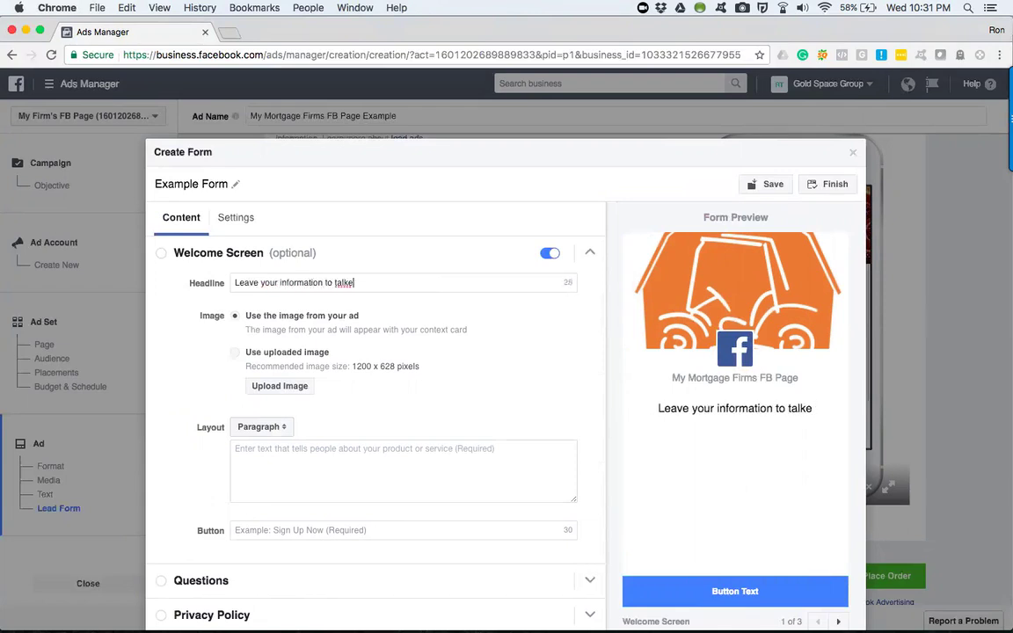
{"action": "type", "text": "to a"}
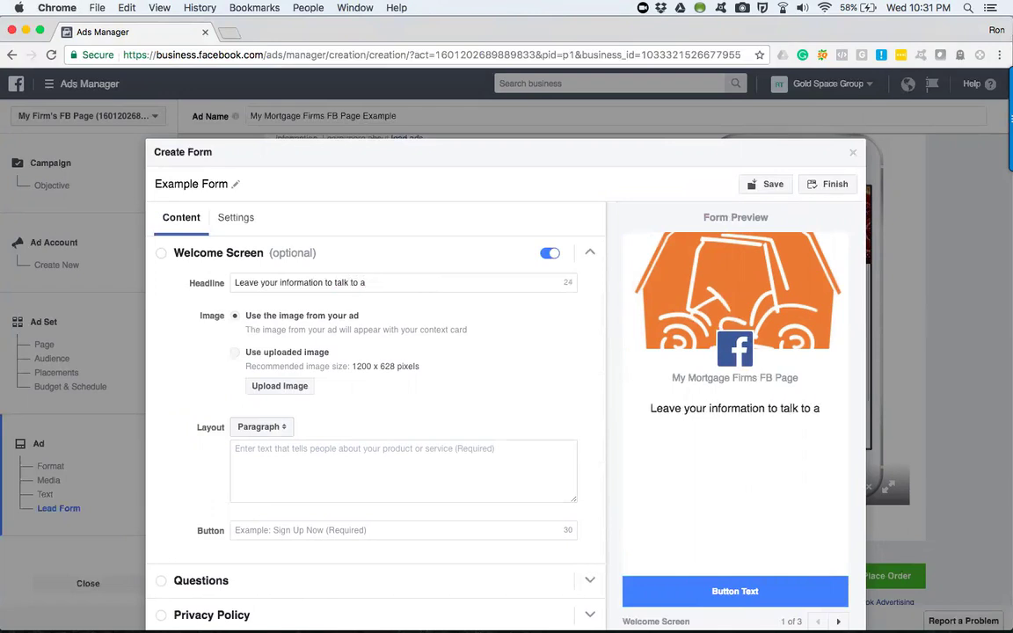
{"action": "type", "text": " licenes"}
{"action": "key", "text": "BackSpace"}
{"action": "key", "text": "BackSpace"}
{"action": "key", "text": "BackSpace"}
{"action": "type", "text": "sed"}
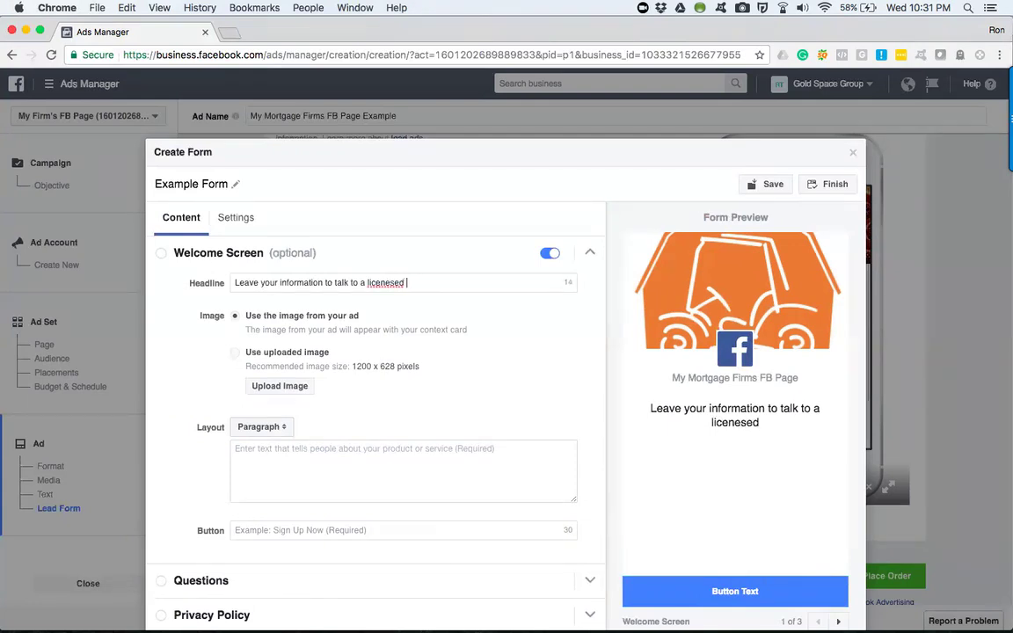
{"action": "key", "text": "super+z"}
{"action": "key", "text": "BackSpace"}
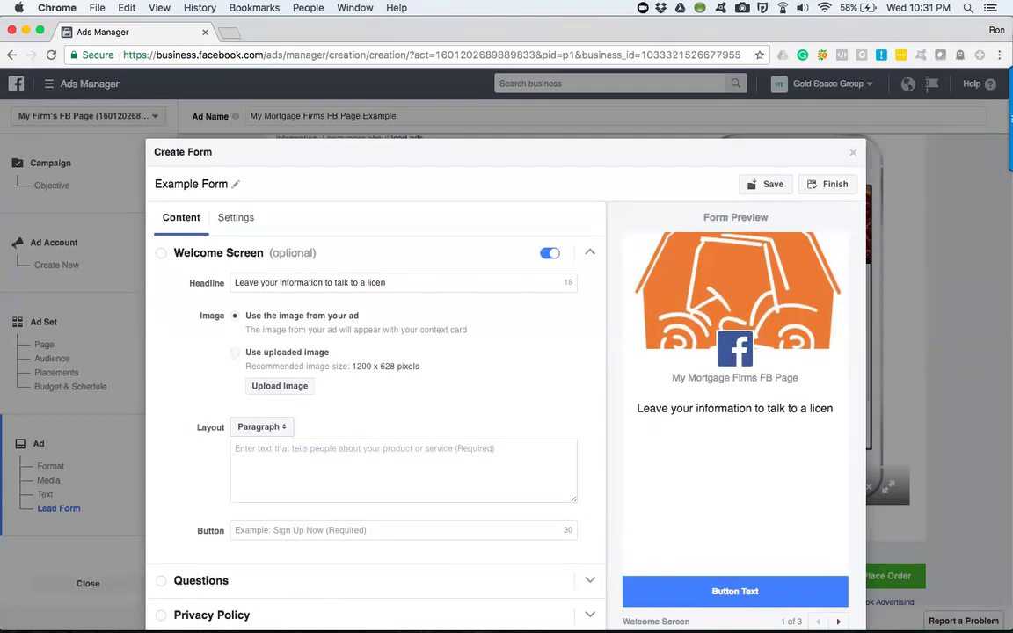
{"action": "type", "text": "sed"}
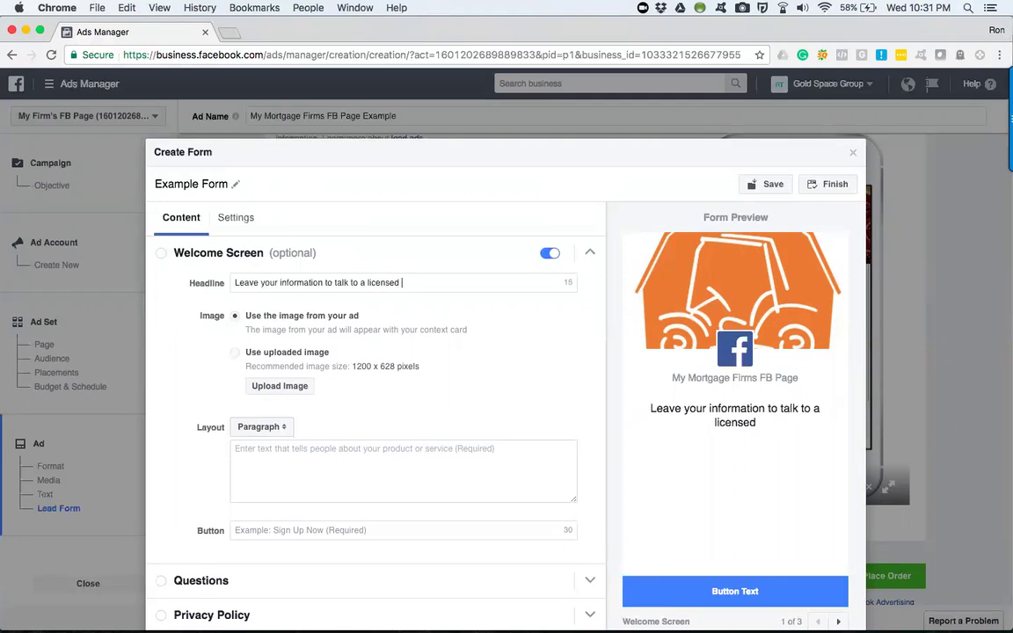
{"action": "type", "text": " loan offi"}
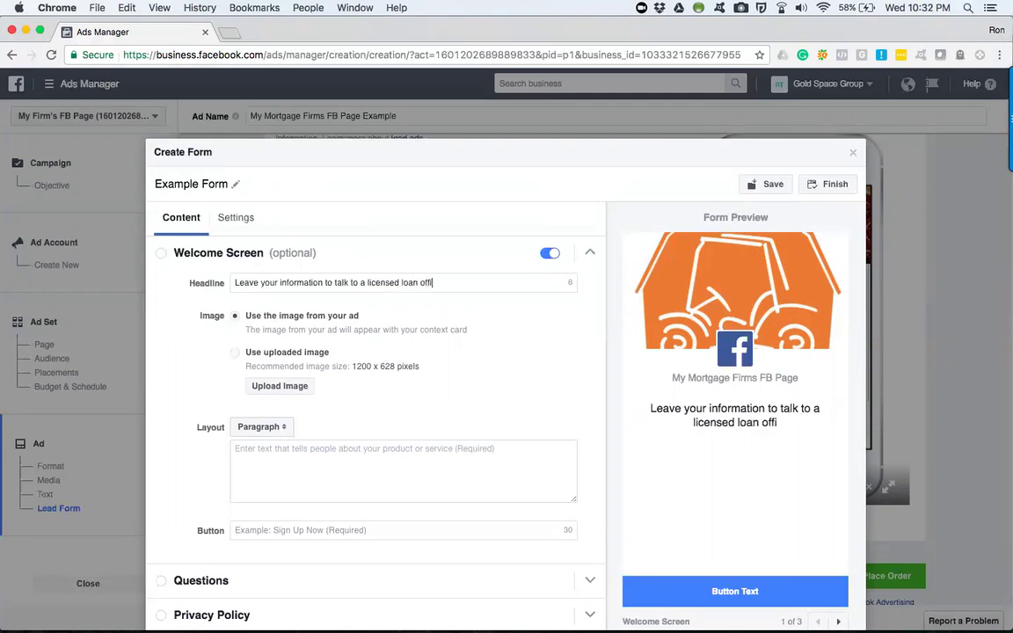
{"action": "type", "text": "cer."}
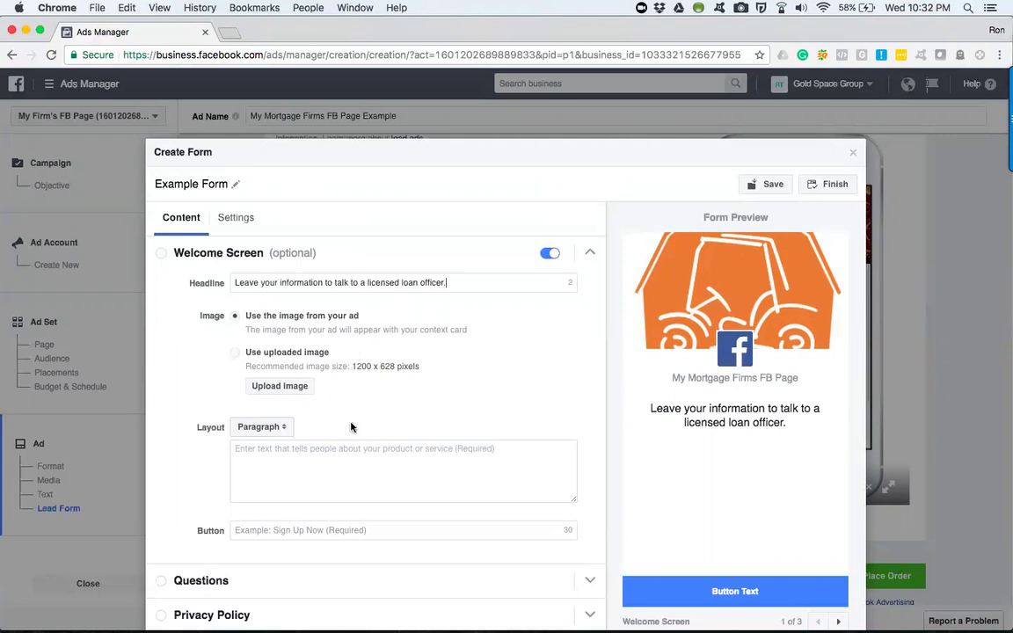
{"action": "left_click", "coordinate": [550, 255]}
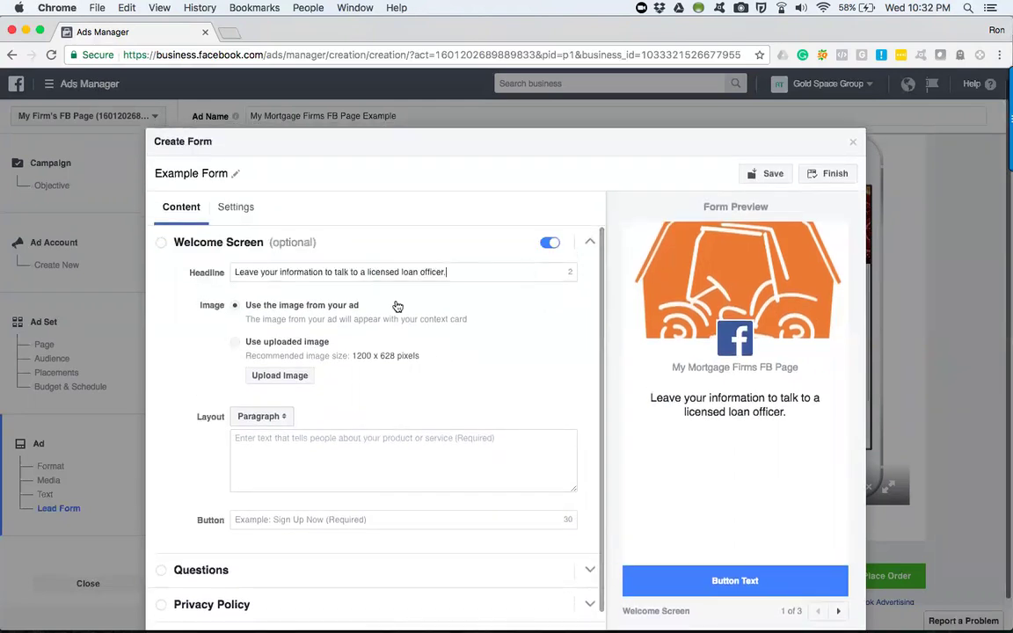
{"action": "left_click", "coordinate": [550, 242]}
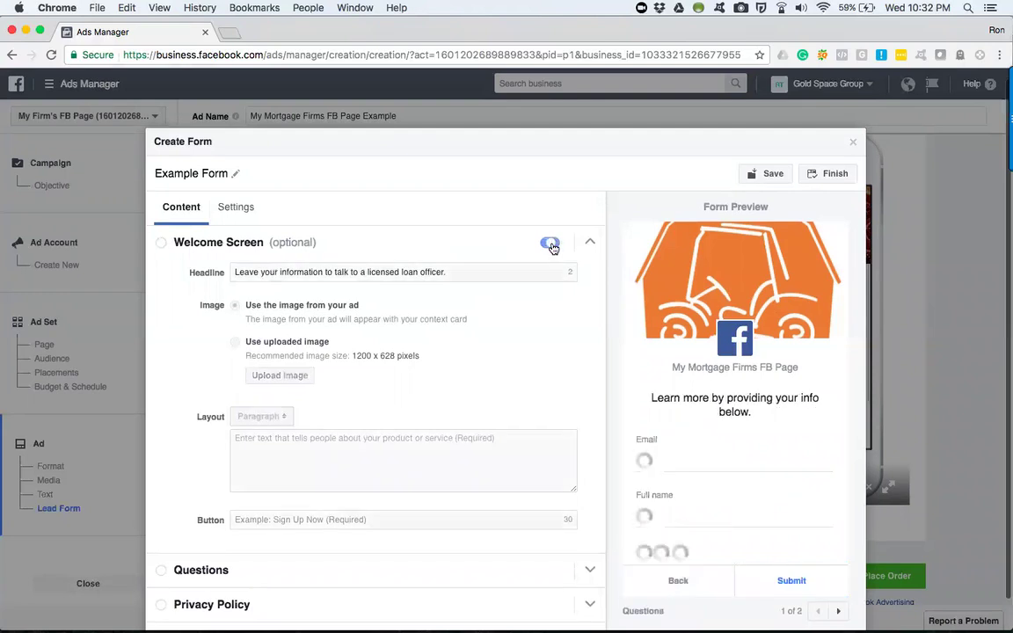
{"action": "left_click", "coordinate": [163, 244]}
{"action": "left_click", "coordinate": [182, 276]}
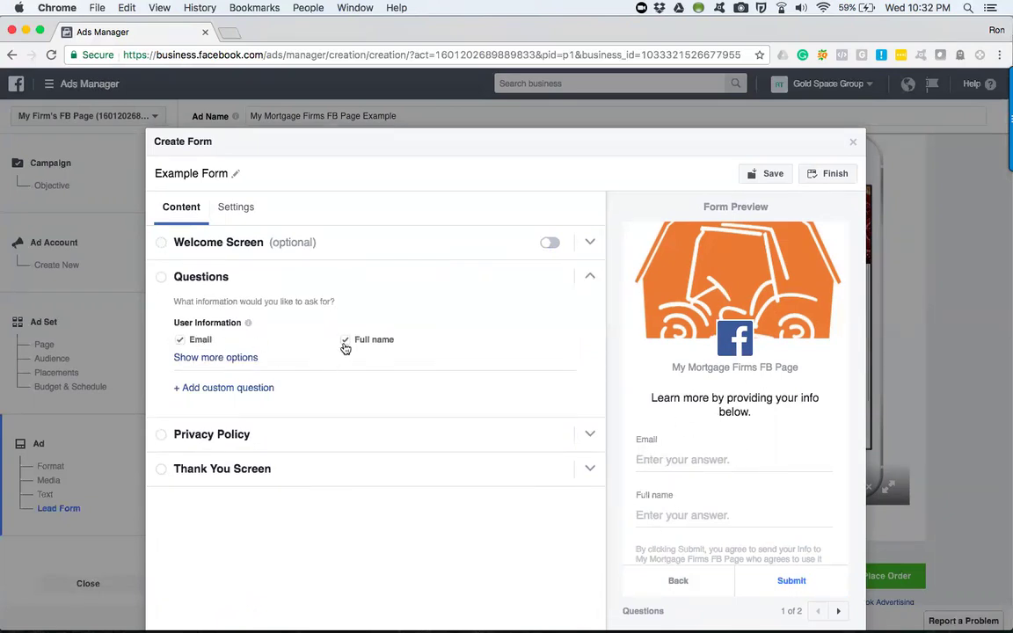
{"action": "left_click", "coordinate": [549, 243]}
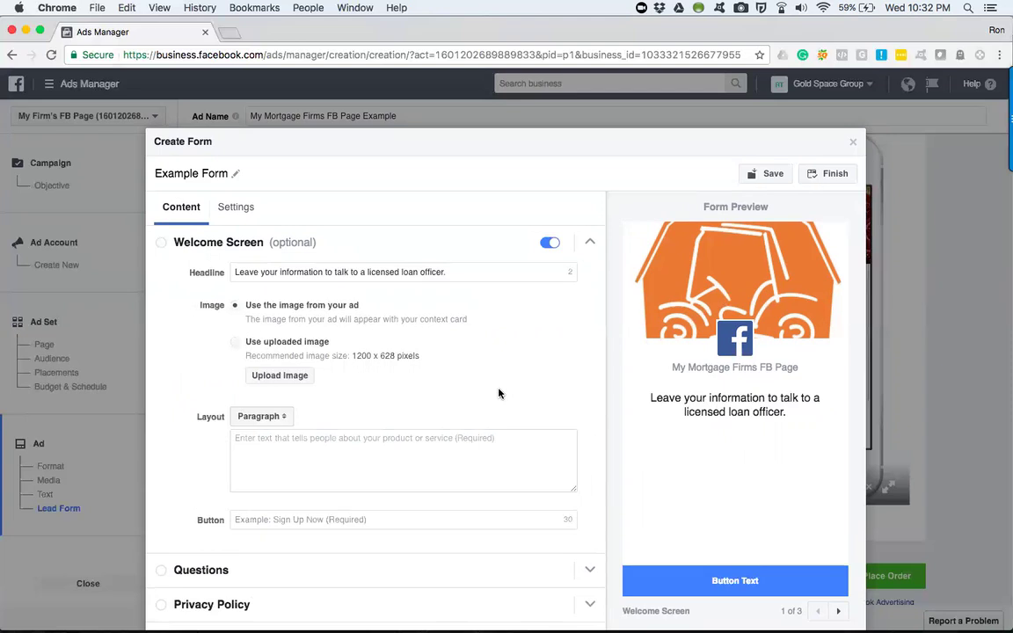
Upload Sacramento-home-2-1200x628.jpg as the welcome screen's image
{"action": "left_click", "coordinate": [235, 345]}
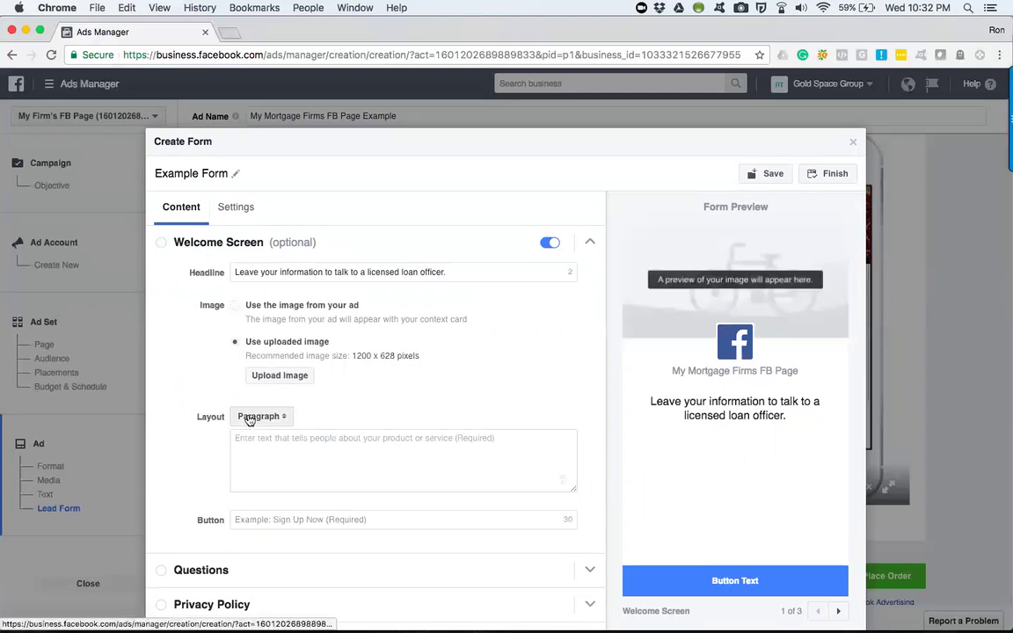
{"action": "left_click", "coordinate": [235, 306]}
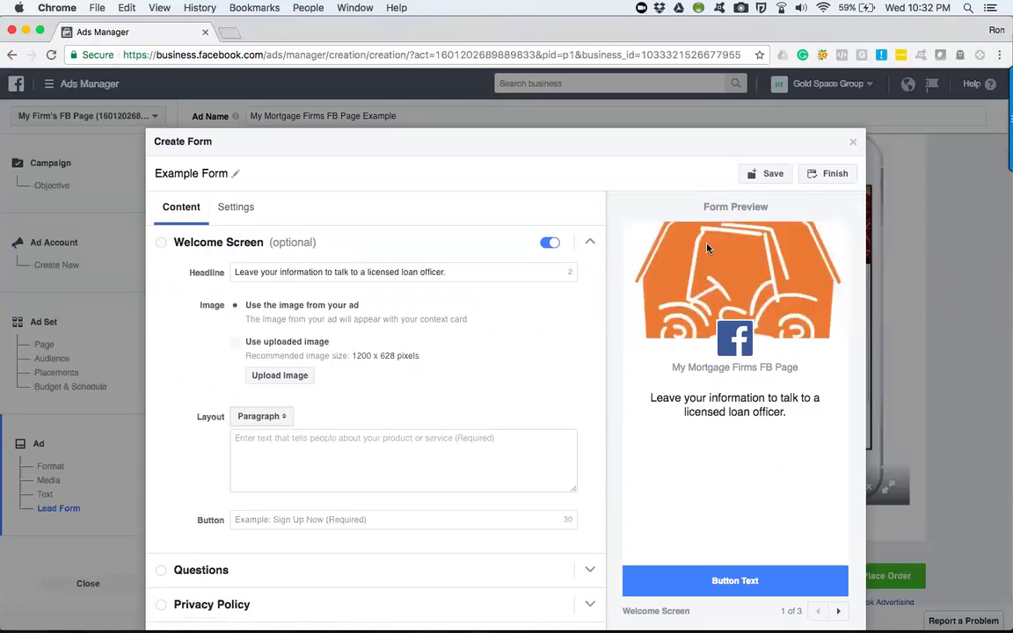
{"action": "left_click", "coordinate": [234, 343]}
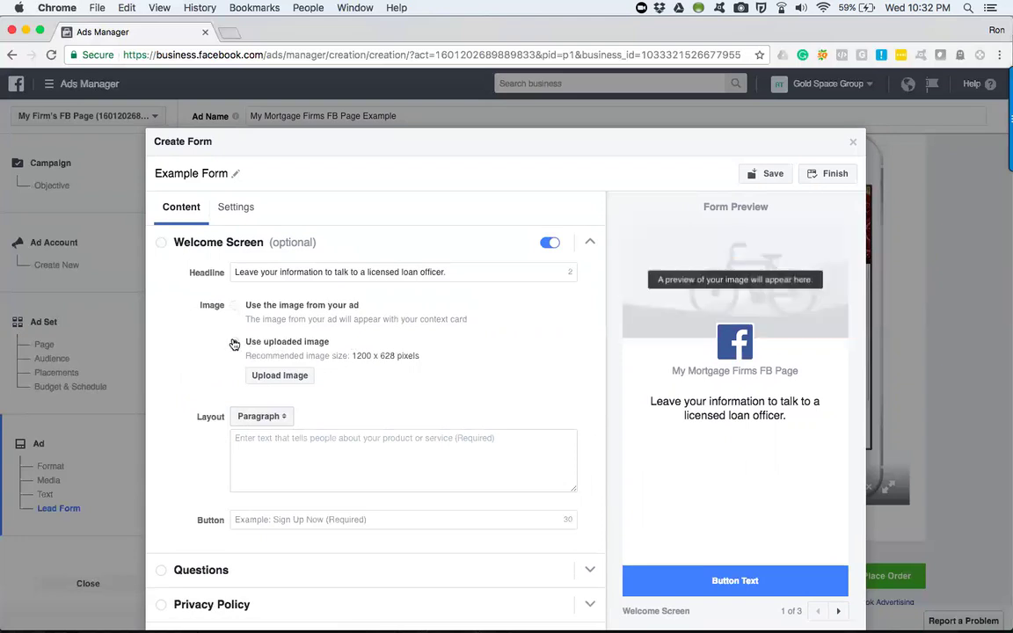
{"action": "left_click", "coordinate": [281, 381]}
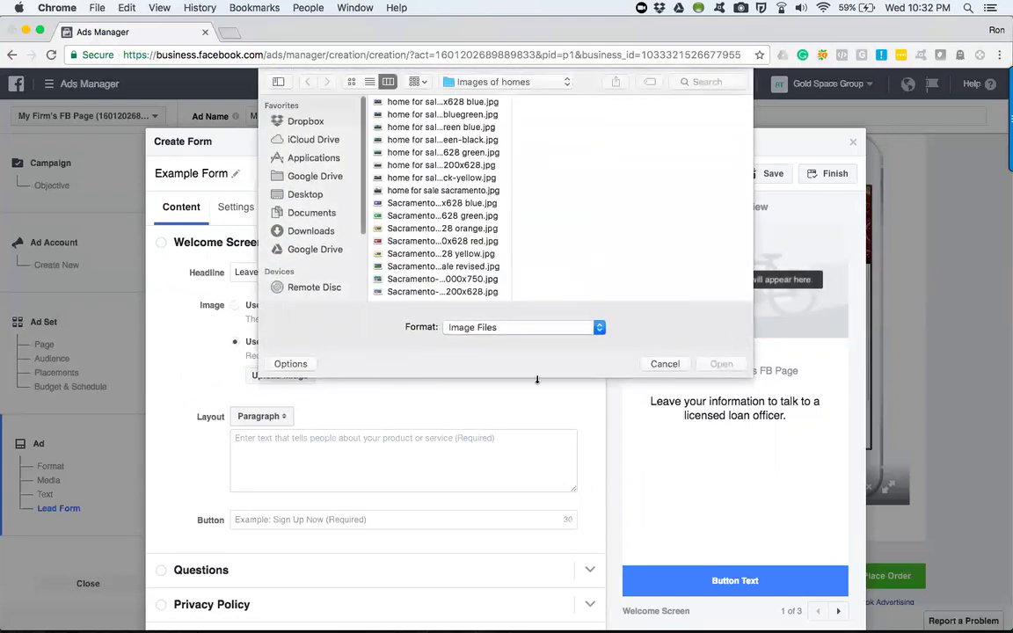
{"action": "left_click", "coordinate": [665, 363]}
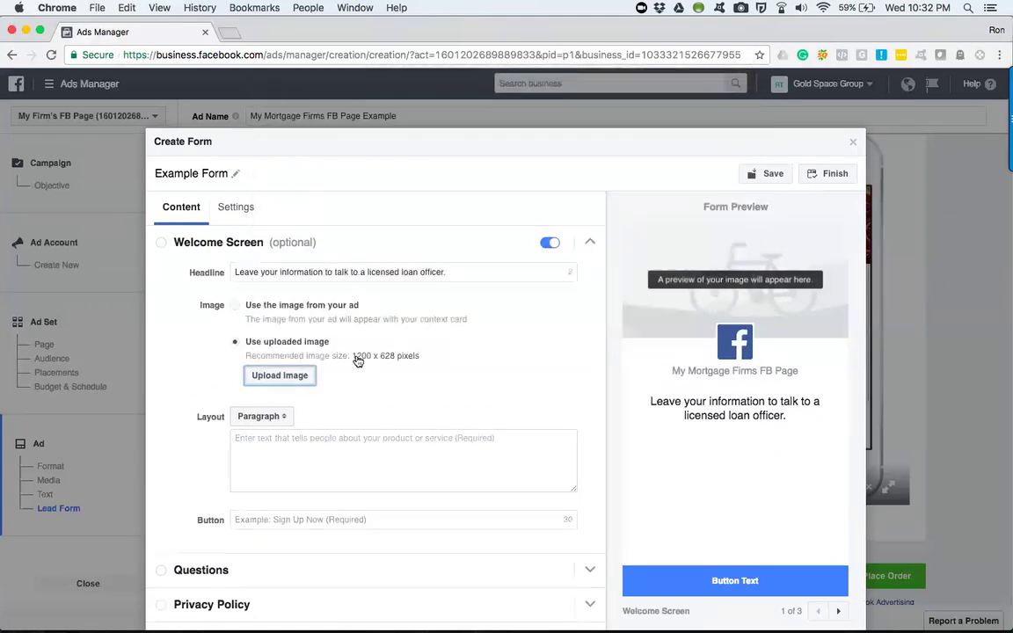
{"action": "left_click", "coordinate": [268, 378]}
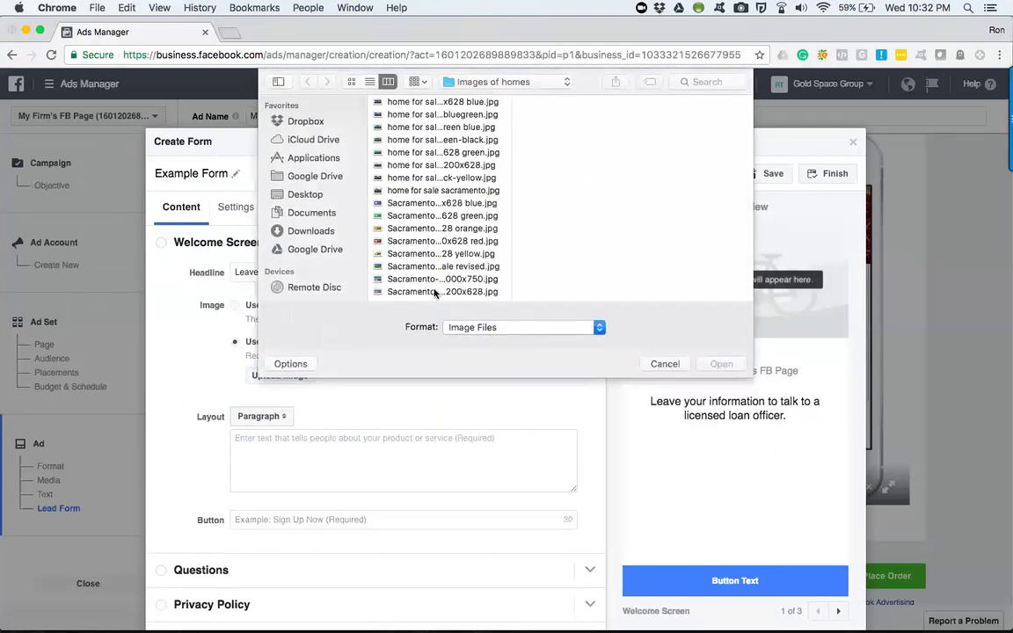
{"action": "left_click", "coordinate": [435, 291]}
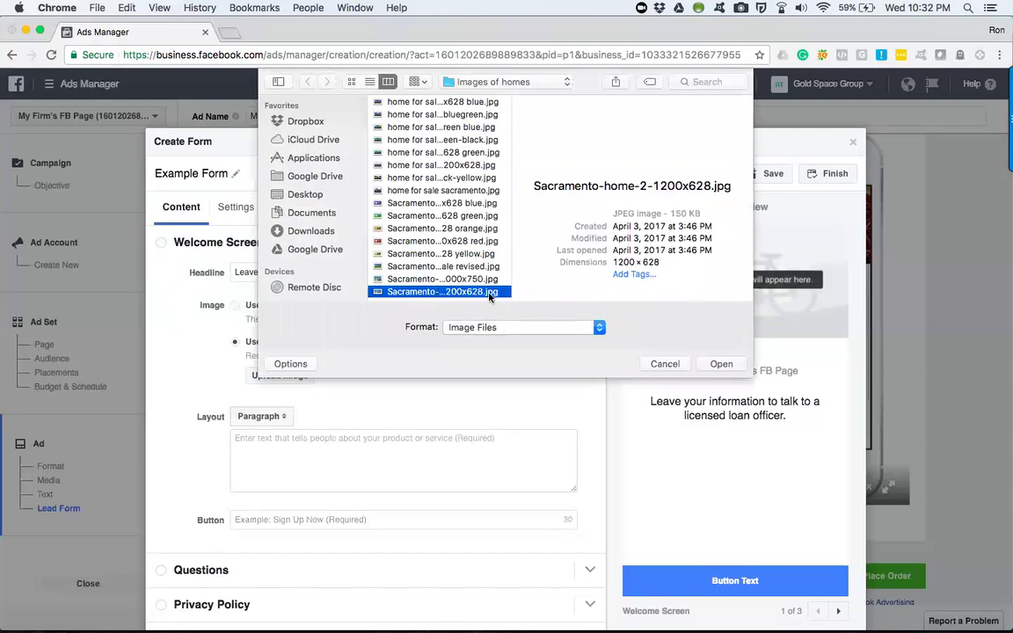
{"action": "left_click", "coordinate": [721, 364]}
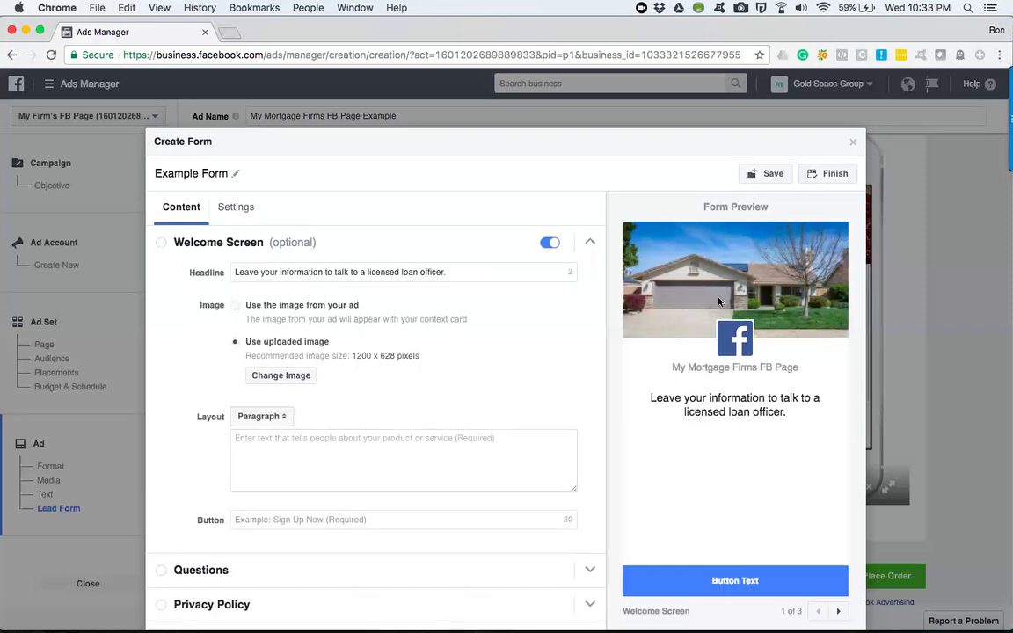
Switch the welcome screen off and cancel the Close Lead Form prompt to keep editing
{"action": "left_click", "coordinate": [550, 245]}
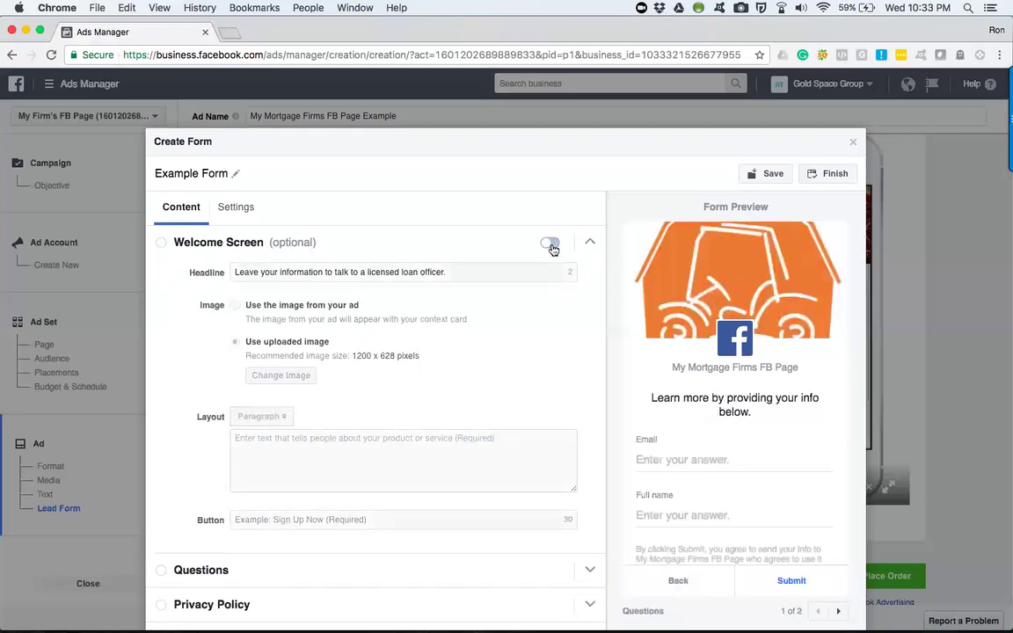
{"action": "scroll", "coordinate": [190, 274], "scroll_direction": "down", "scroll_amount": 1}
{"action": "scroll", "coordinate": [195, 276], "scroll_direction": "down", "scroll_amount": 1}
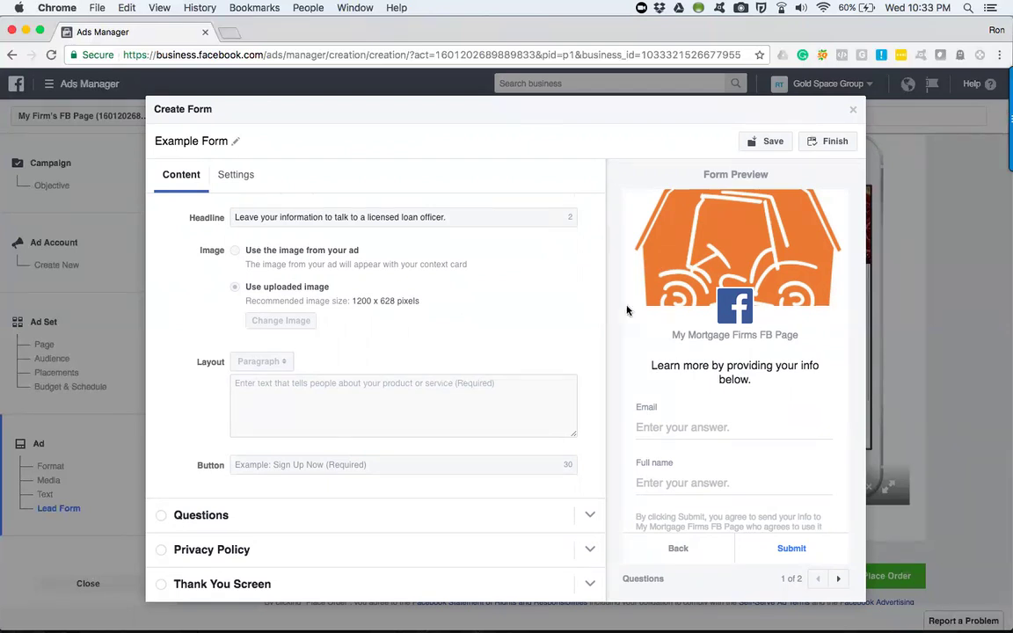
{"action": "left_click", "coordinate": [852, 109]}
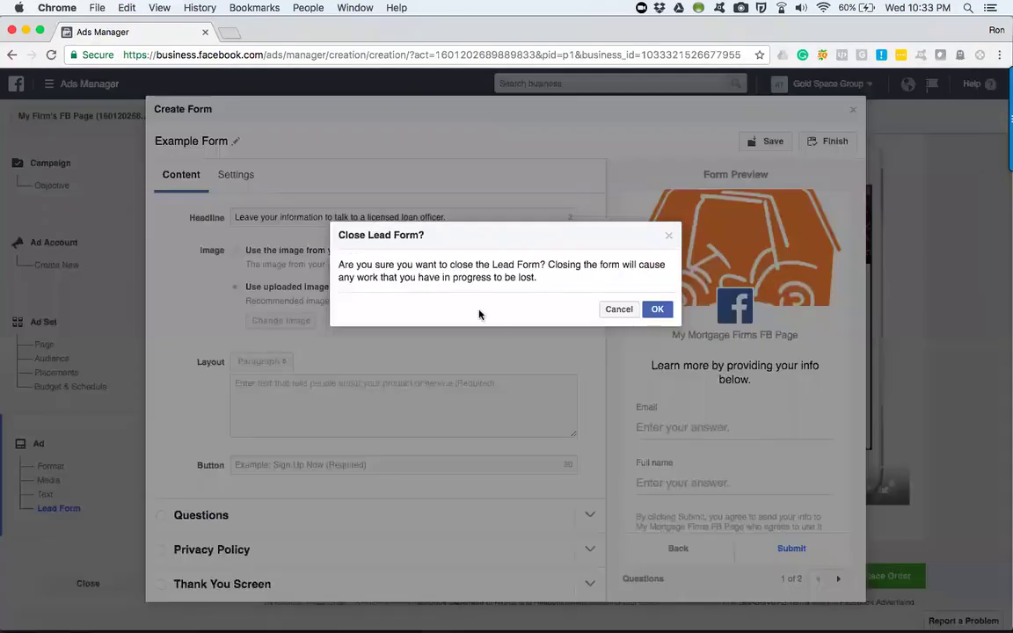
{"action": "left_click", "coordinate": [622, 312]}
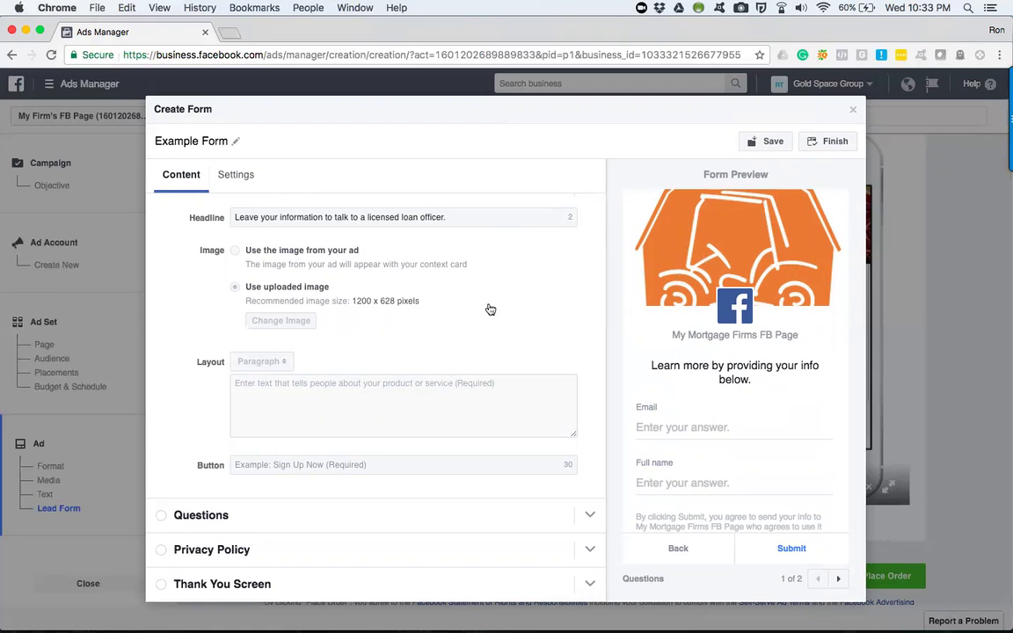
Re-enable the welcome screen and keep its description layout at Paragraph rather than Bullets
{"action": "scroll", "coordinate": [490, 310], "scroll_direction": "up", "scroll_amount": 3}
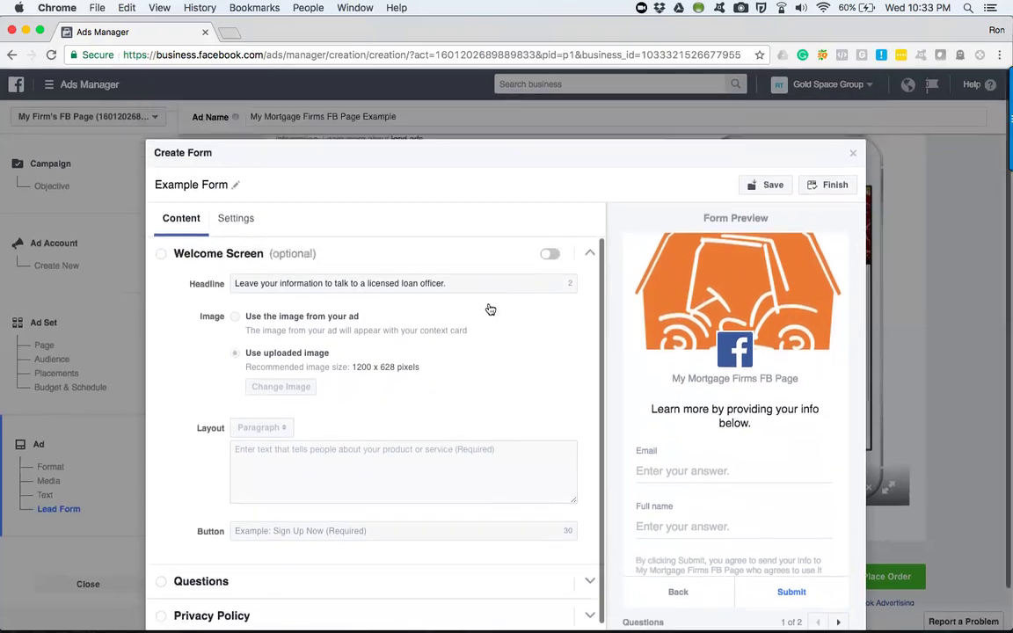
{"action": "left_click", "coordinate": [550, 255]}
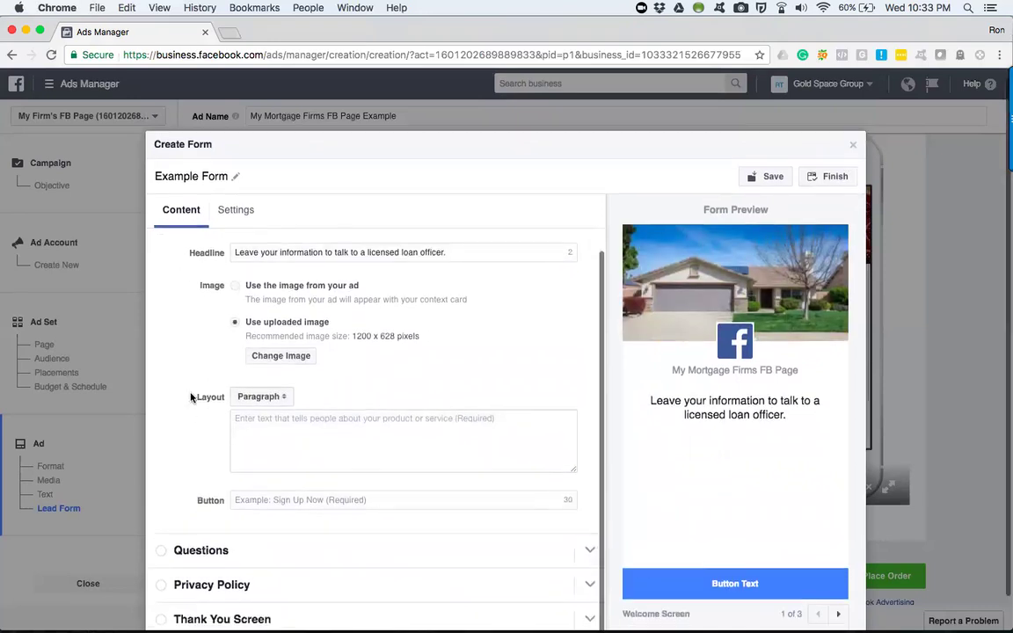
{"action": "left_click", "coordinate": [281, 445]}
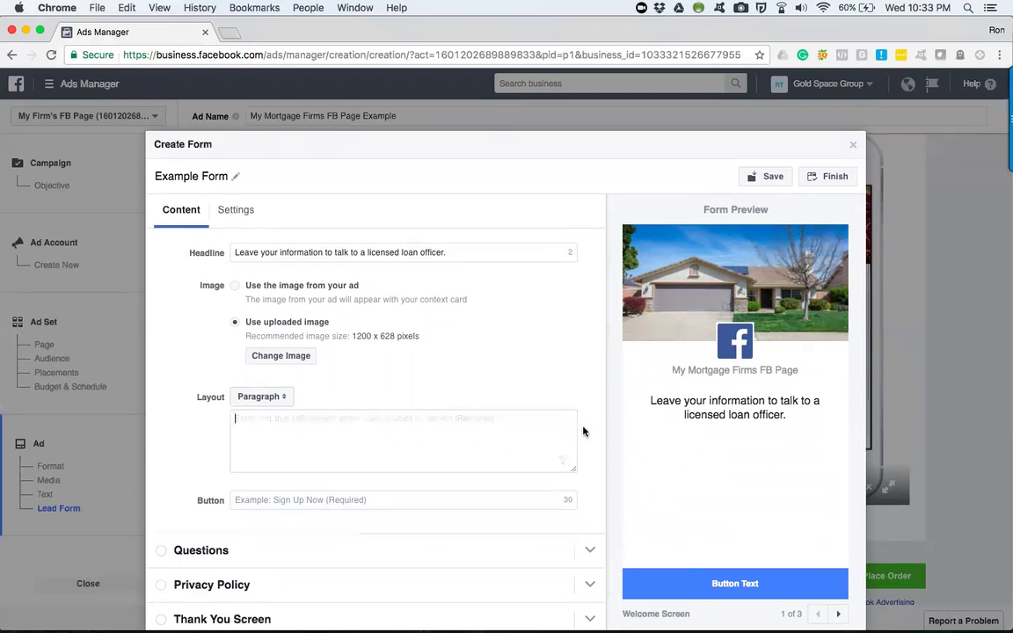
{"action": "scroll", "coordinate": [431, 349], "scroll_direction": "up", "scroll_amount": 2}
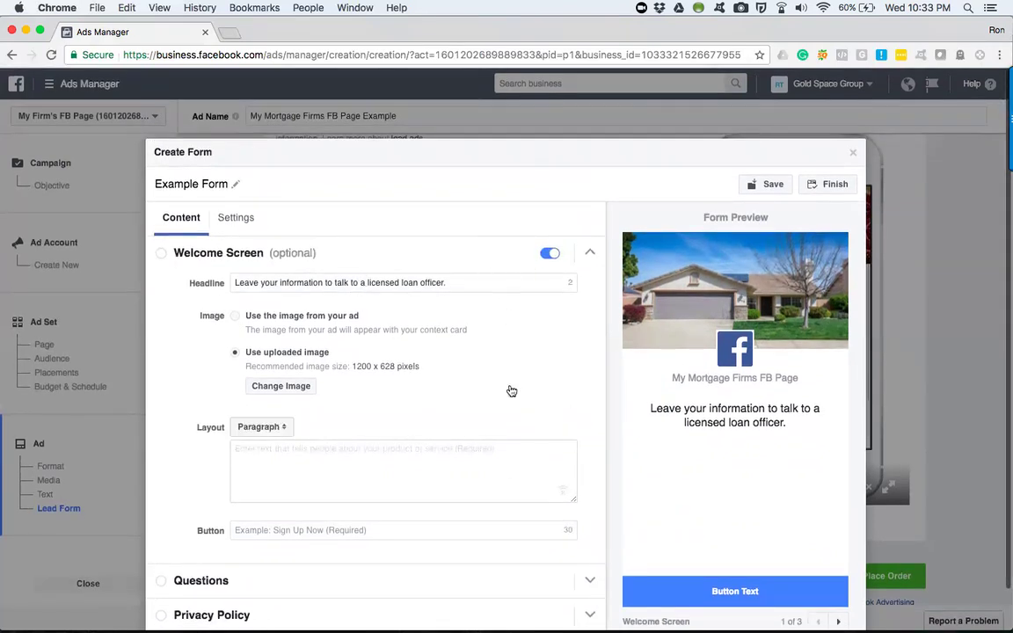
{"action": "scroll", "coordinate": [510, 423], "scroll_direction": "down", "scroll_amount": 1}
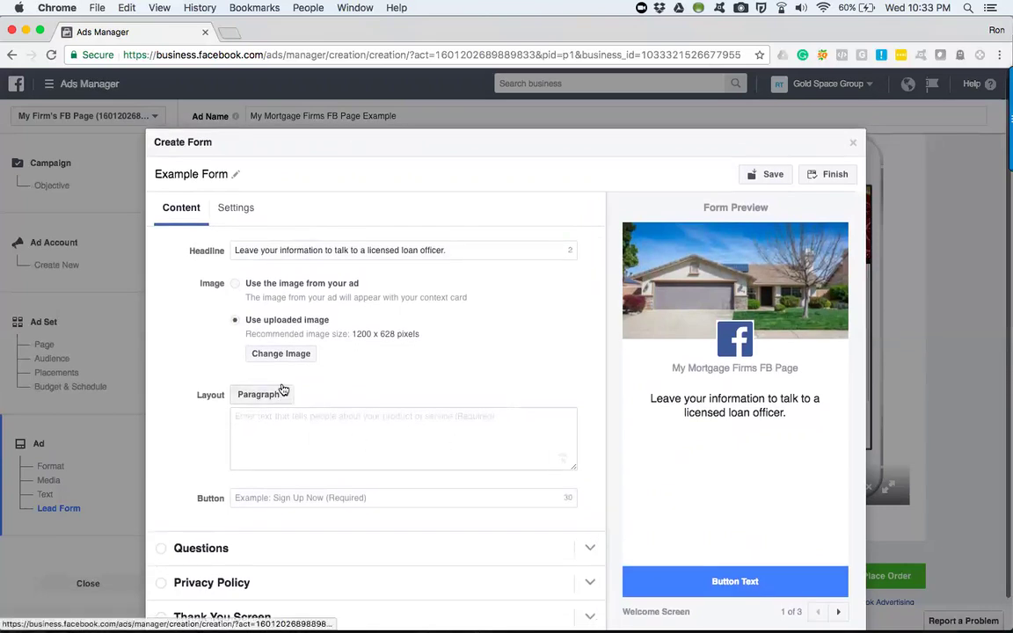
{"action": "left_click", "coordinate": [279, 393]}
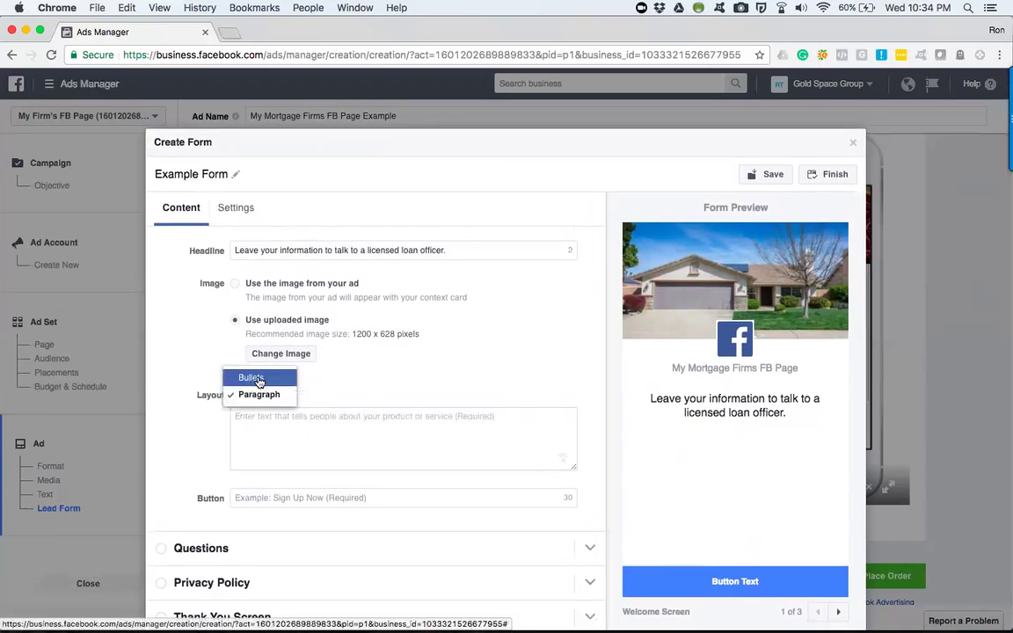
{"action": "left_click", "coordinate": [253, 379]}
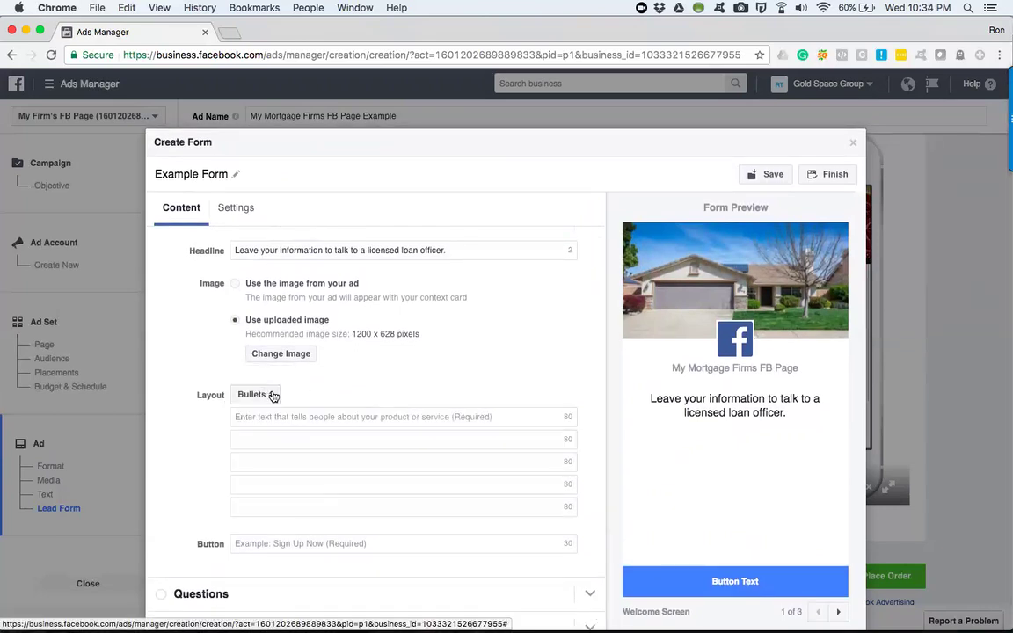
{"action": "left_click", "coordinate": [269, 396]}
{"action": "left_click", "coordinate": [264, 410]}
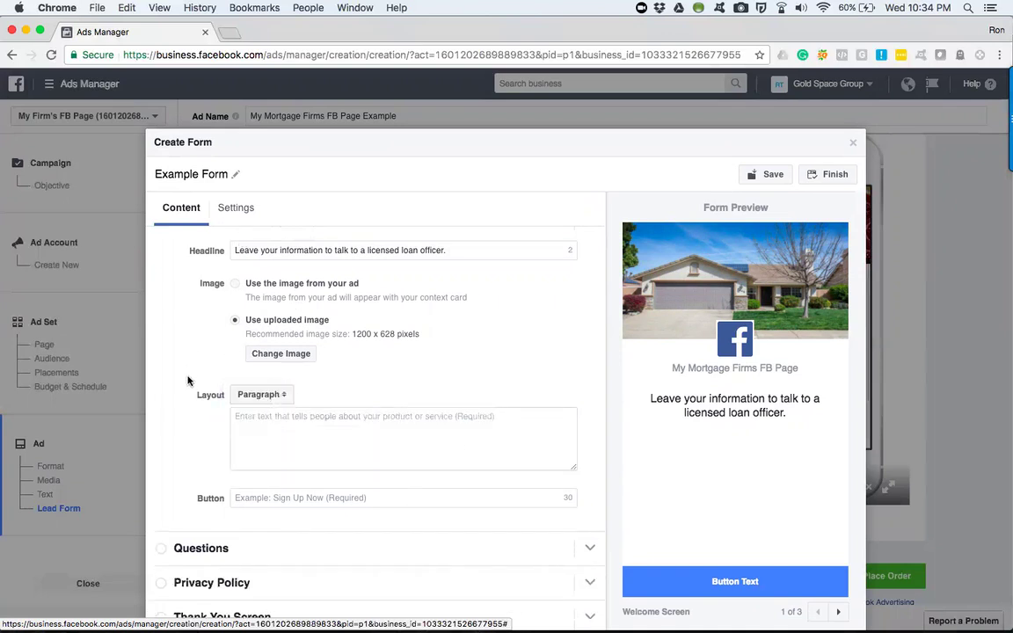
{"action": "scroll", "coordinate": [187, 380], "scroll_direction": "down", "scroll_amount": 1}
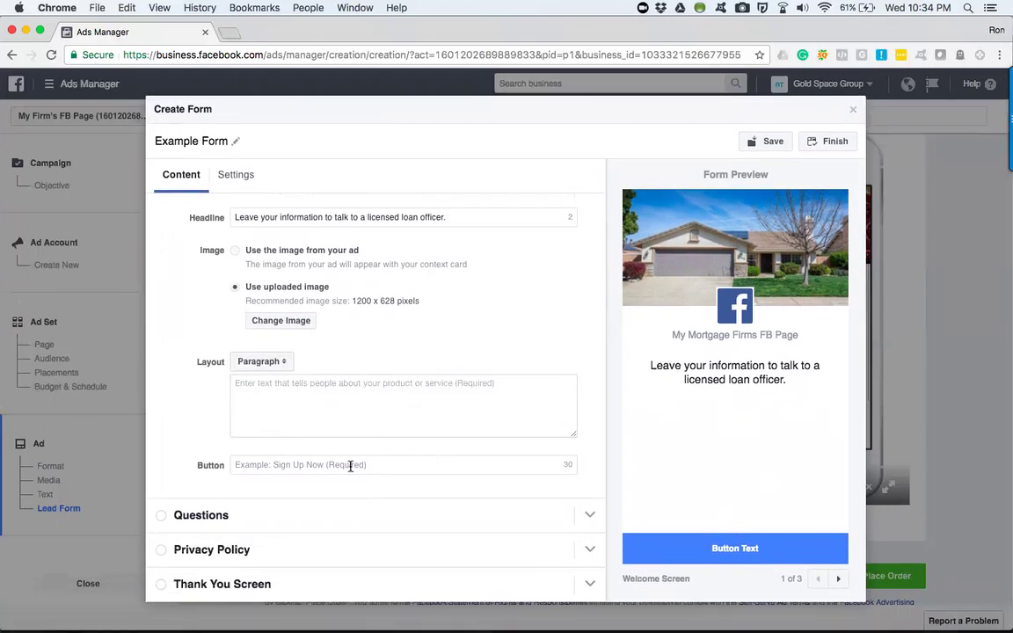
{"action": "type", "text": "Stop Renting R"}
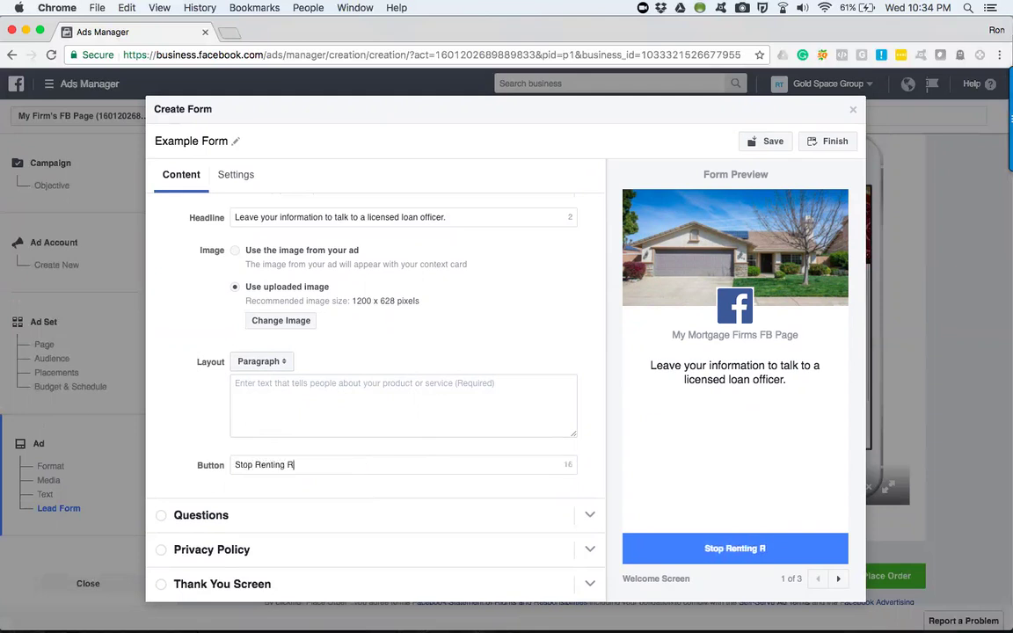
{"action": "key", "text": "BackSpace"}
{"action": "type", "text": "Today"}
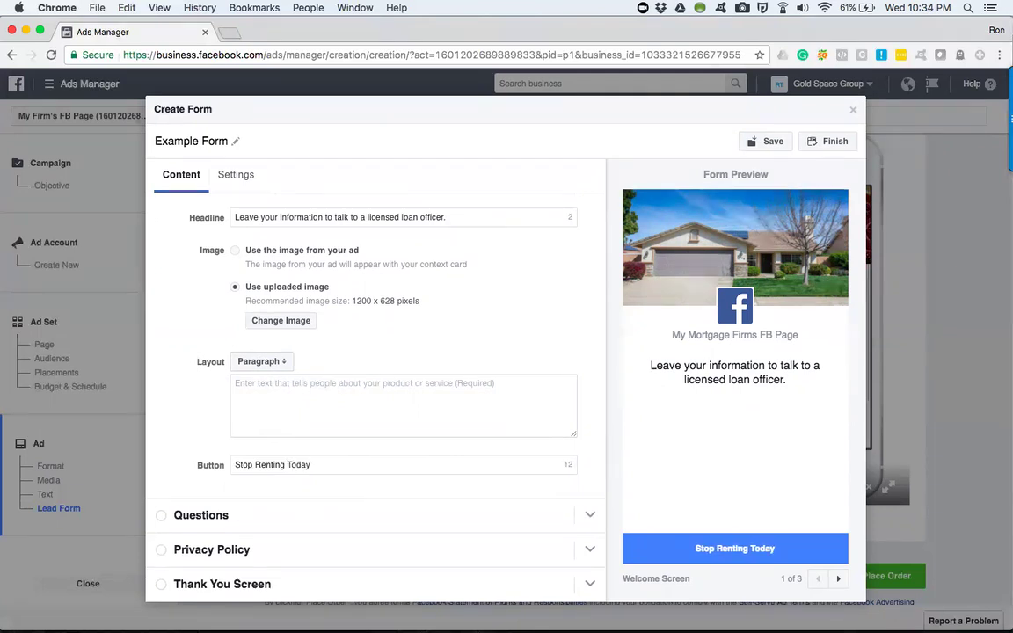
{"action": "key", "text": "BackSpace"}
{"action": "key", "text": "BackSpace"}
{"action": "key", "text": "BackSpace"}
{"action": "key", "text": "BackSpace"}
{"action": "key", "text": "BackSpace"}
{"action": "key", "text": "BackSpace"}
{"action": "key", "text": "BackSpace"}
{"action": "key", "text": "BackSpace"}
{"action": "key", "text": "BackSpace"}
{"action": "key", "text": "BackSpace"}
{"action": "key", "text": "BackSpace"}
{"action": "key", "text": "BackSpace"}
{"action": "key", "text": "BackSpace"}
{"action": "key", "text": "BackSpace"}
{"action": "key", "text": "BackSpace"}
{"action": "key", "text": "BackSpace"}
{"action": "key", "text": "BackSpace"}
{"action": "key", "text": "BackSpace"}
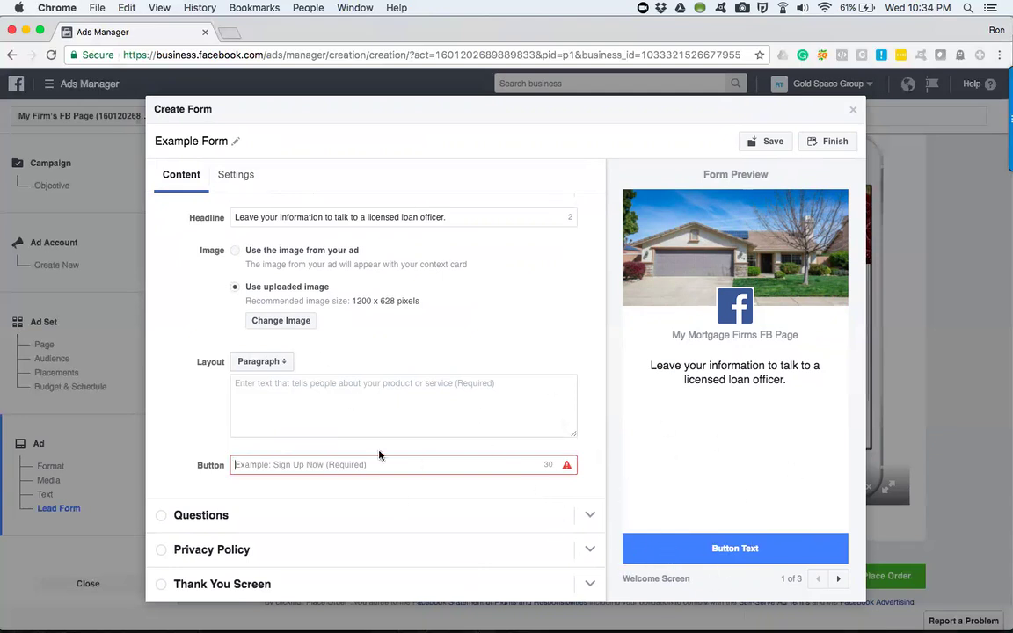
{"action": "scroll", "coordinate": [270, 318], "scroll_direction": "up", "scroll_amount": 5}
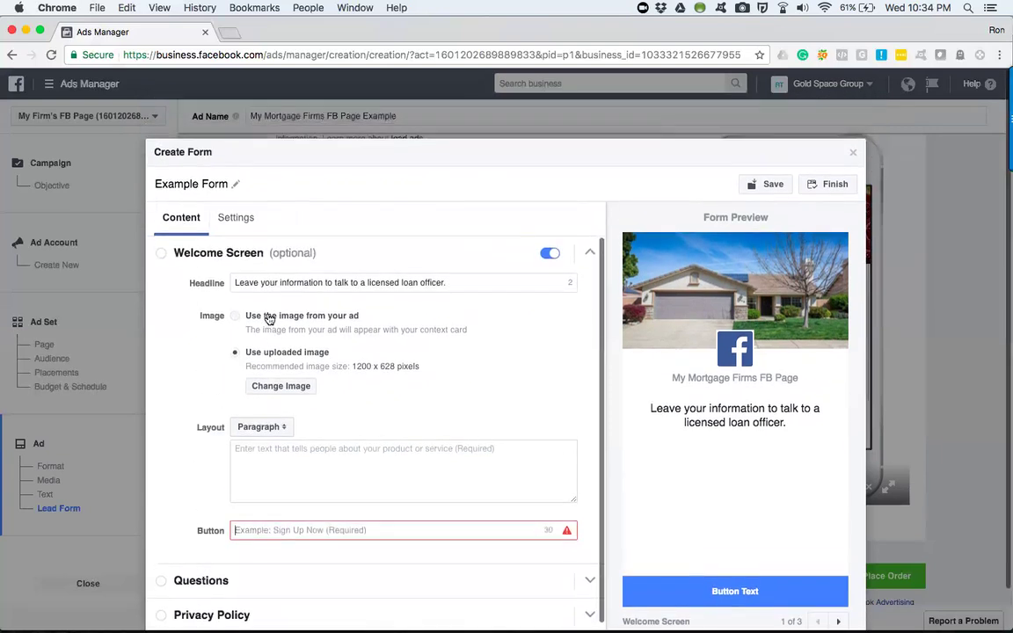
{"action": "left_click", "coordinate": [234, 223]}
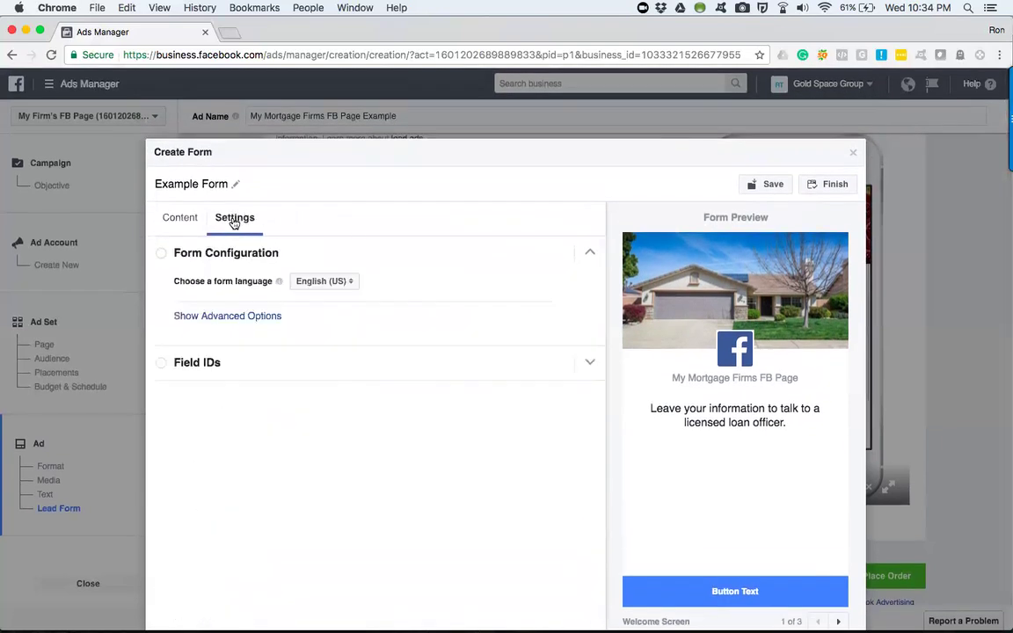
{"action": "left_click", "coordinate": [347, 287]}
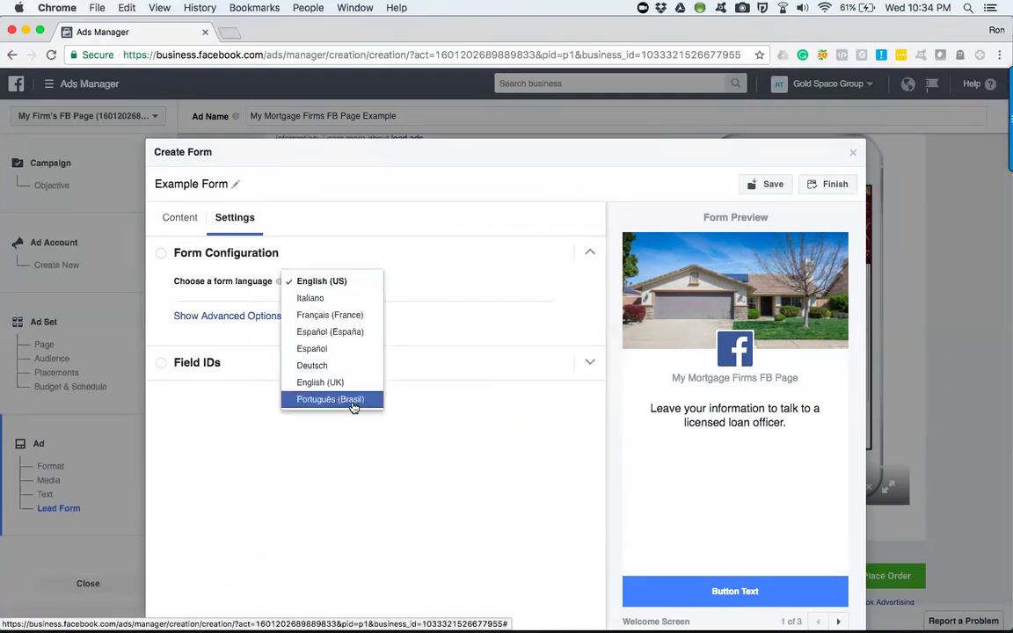
{"action": "left_click", "coordinate": [444, 280]}
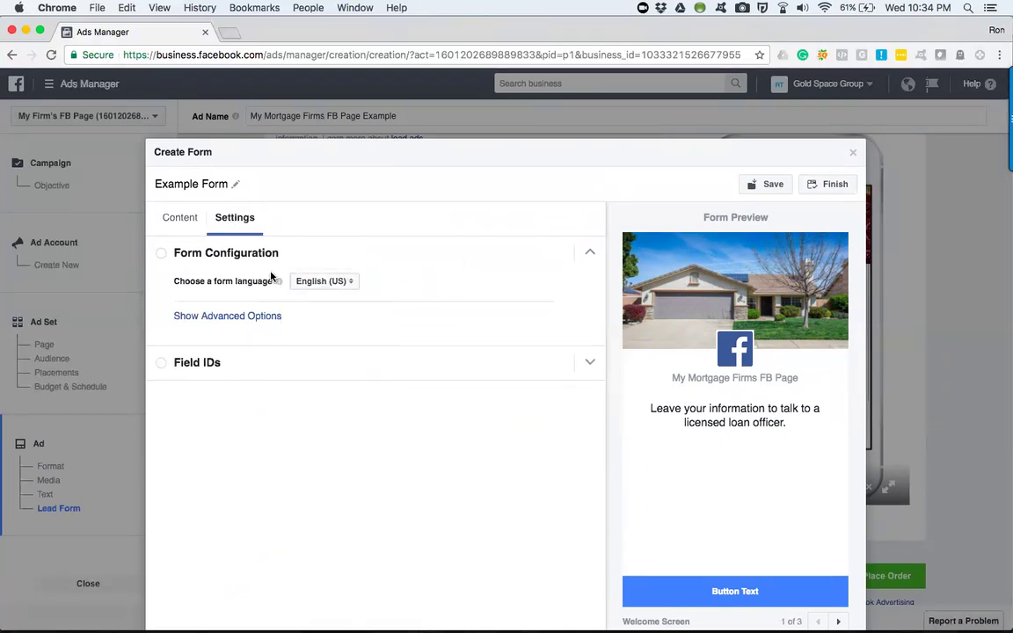
{"action": "left_click", "coordinate": [227, 318]}
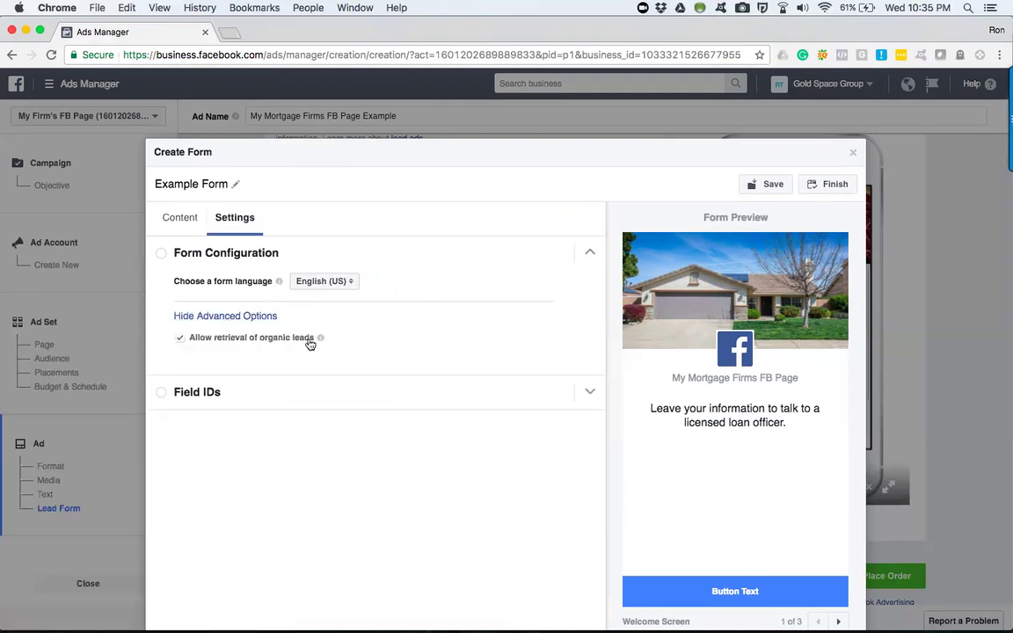
{"action": "mouse_move", "coordinate": [320, 338]}
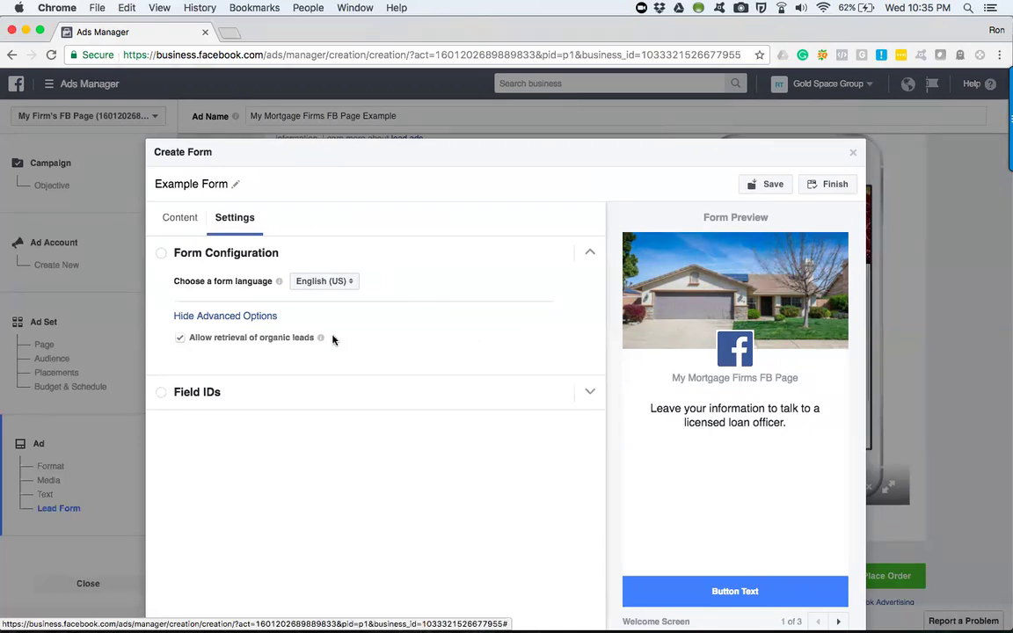
{"action": "left_click", "coordinate": [198, 394]}
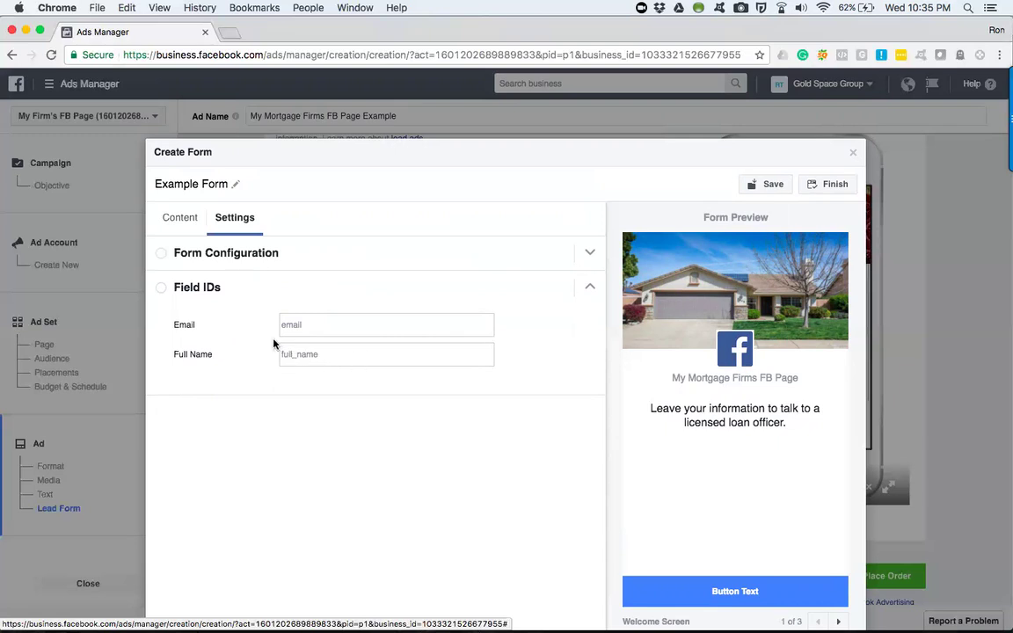
Return to the form content and switch the welcome screen off
{"action": "left_click", "coordinate": [181, 220]}
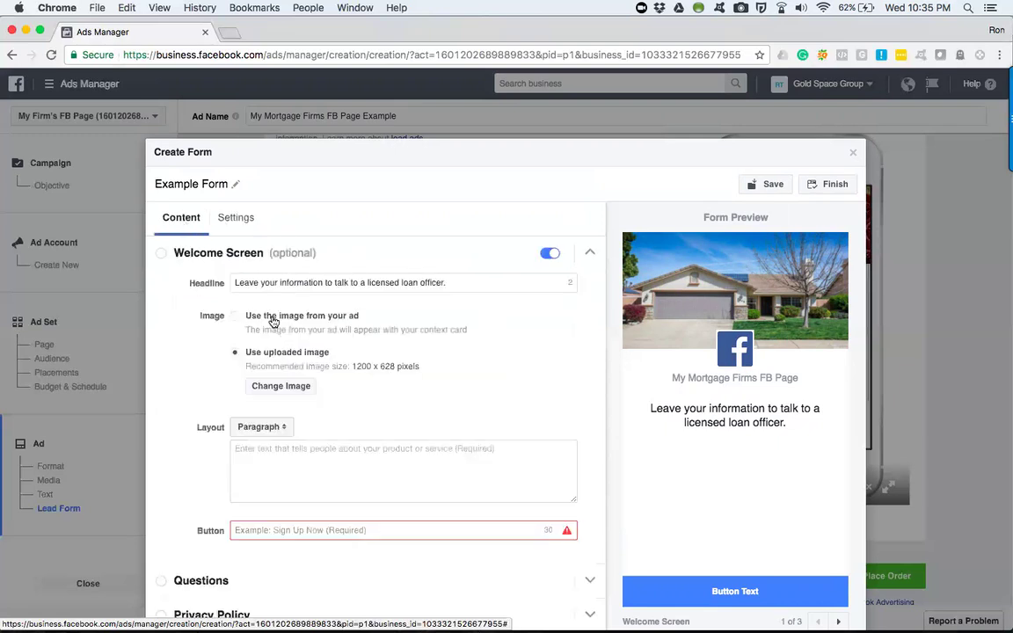
{"action": "left_click", "coordinate": [551, 254]}
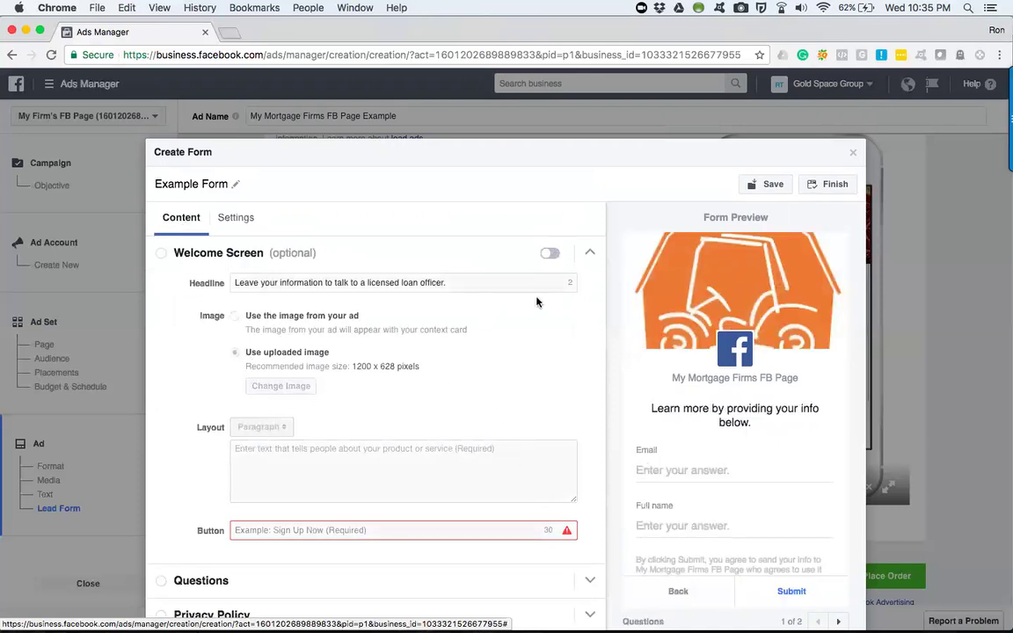
{"action": "scroll", "coordinate": [432, 475], "scroll_direction": "down", "scroll_amount": 2}
Add Phone number as a form question, leaving Work email unticked
{"action": "left_click", "coordinate": [254, 514]}
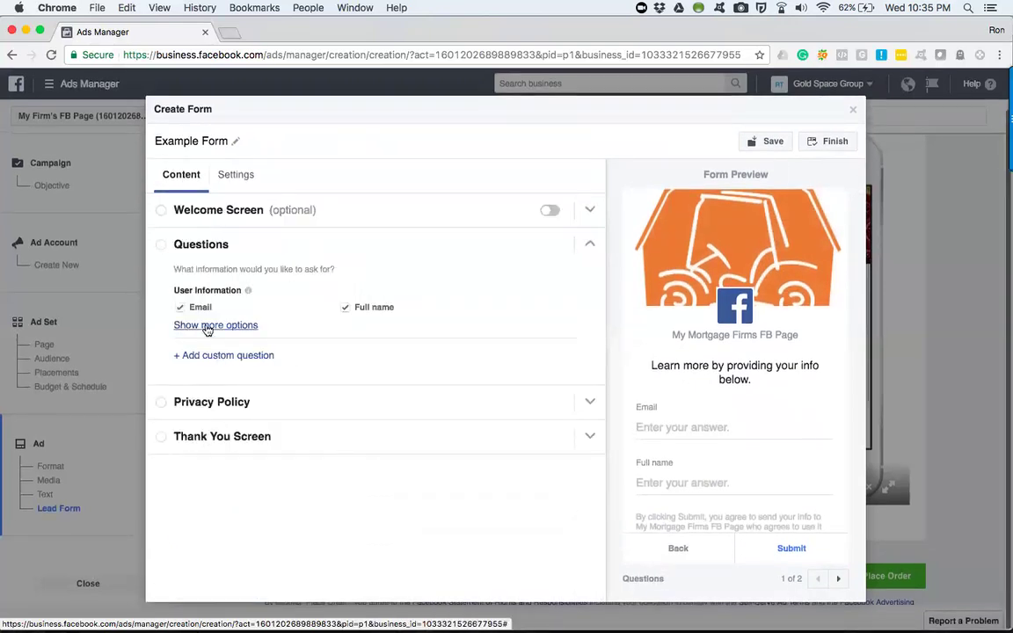
{"action": "left_click", "coordinate": [211, 325]}
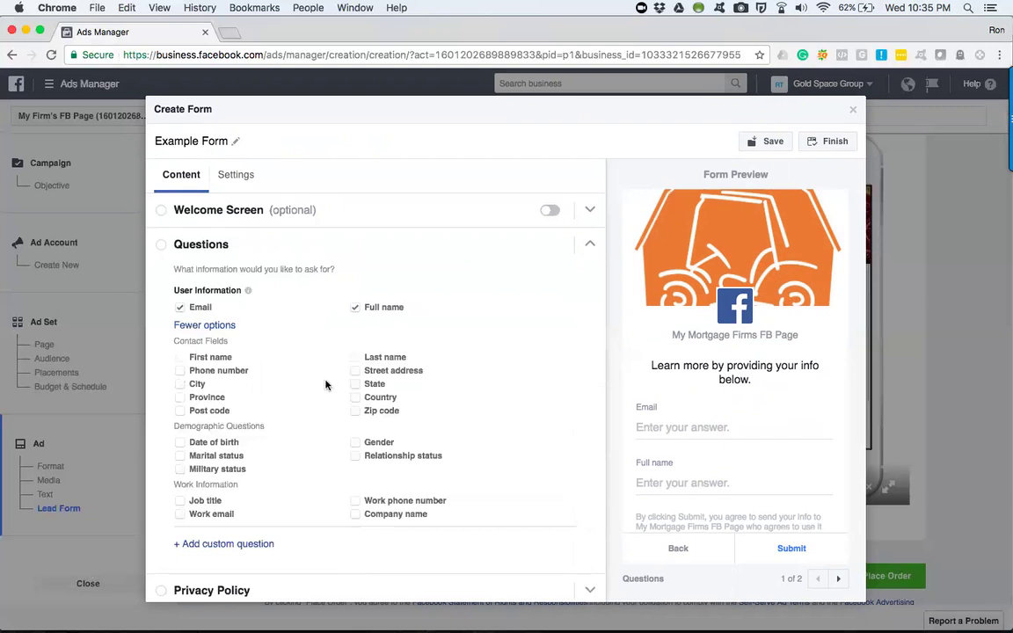
{"action": "scroll", "coordinate": [276, 408], "scroll_direction": "down", "scroll_amount": 2}
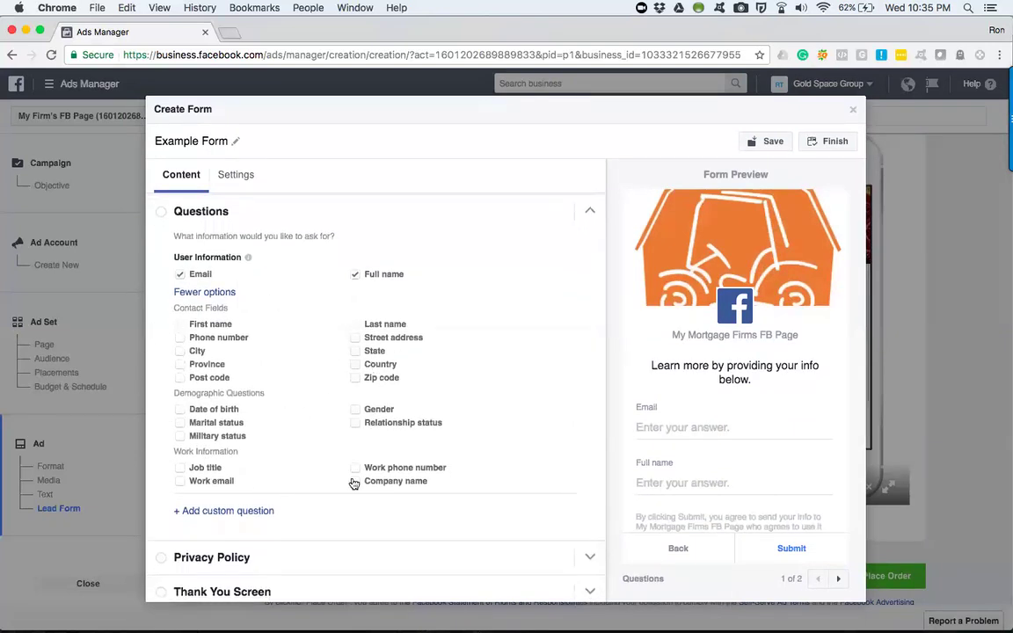
{"action": "left_click", "coordinate": [179, 339]}
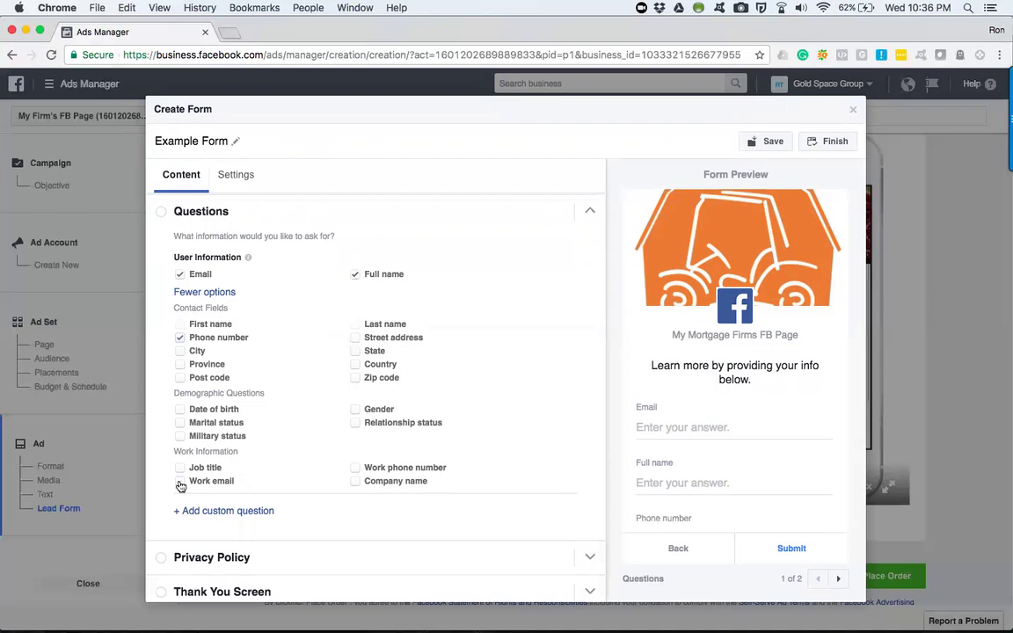
{"action": "left_click", "coordinate": [179, 482]}
{"action": "scroll", "coordinate": [704, 431], "scroll_direction": "down", "scroll_amount": 4}
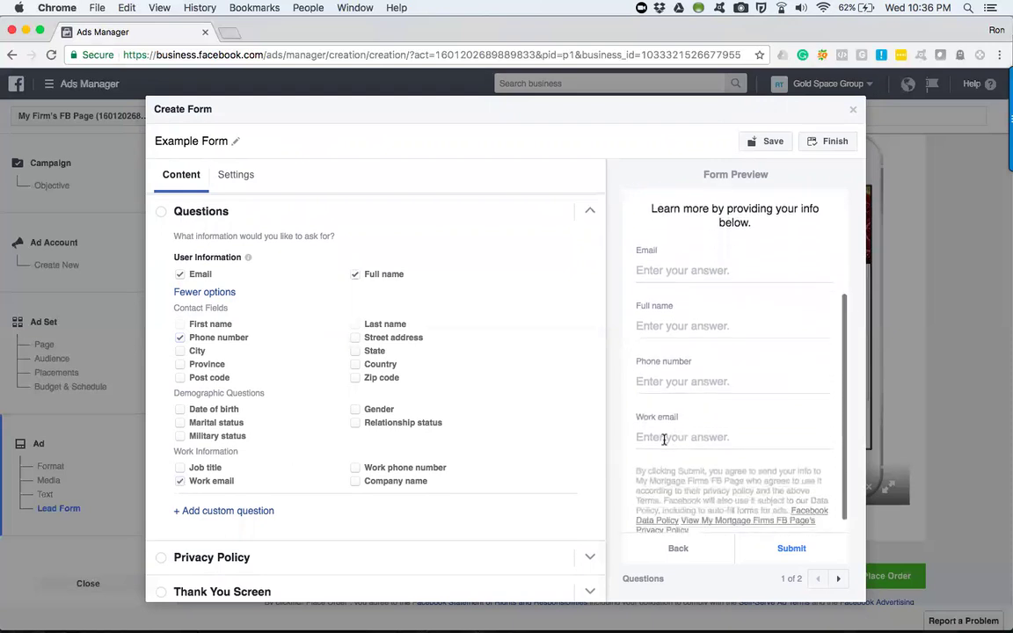
{"action": "left_click", "coordinate": [180, 482]}
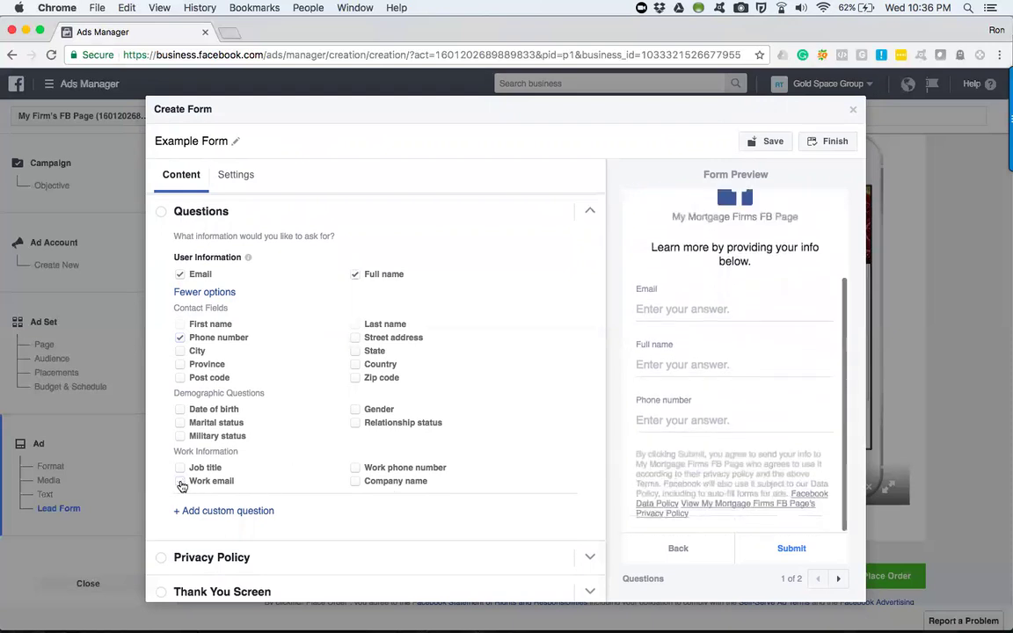
{"action": "left_click", "coordinate": [180, 482]}
{"action": "left_click", "coordinate": [180, 482]}
{"action": "left_click", "coordinate": [181, 482]}
{"action": "left_click", "coordinate": [181, 482]}
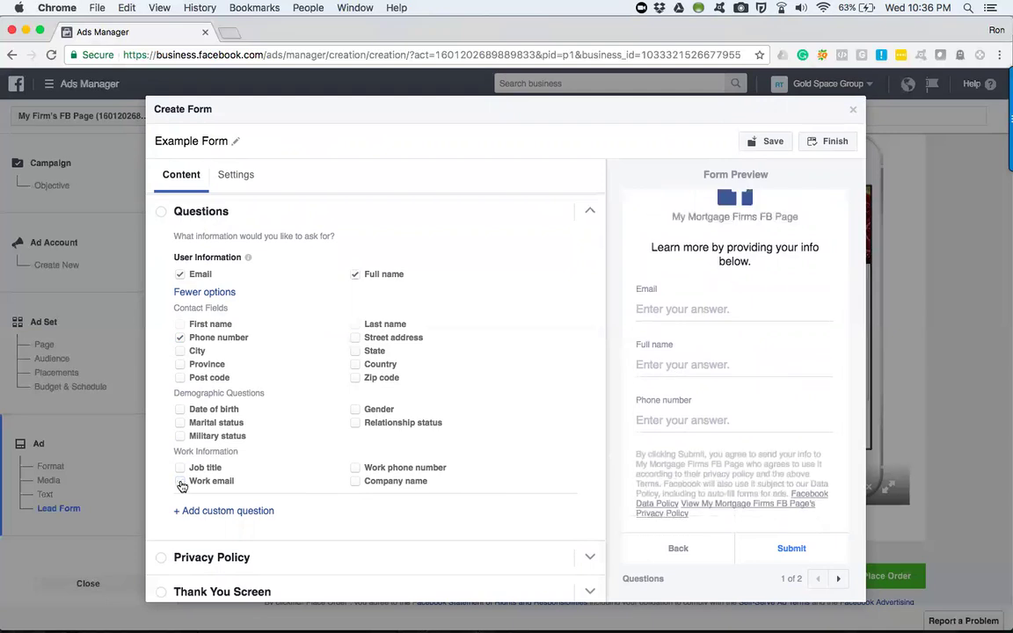
Add the custom question 'What is the best time to contact you?'
{"action": "left_click", "coordinate": [228, 511]}
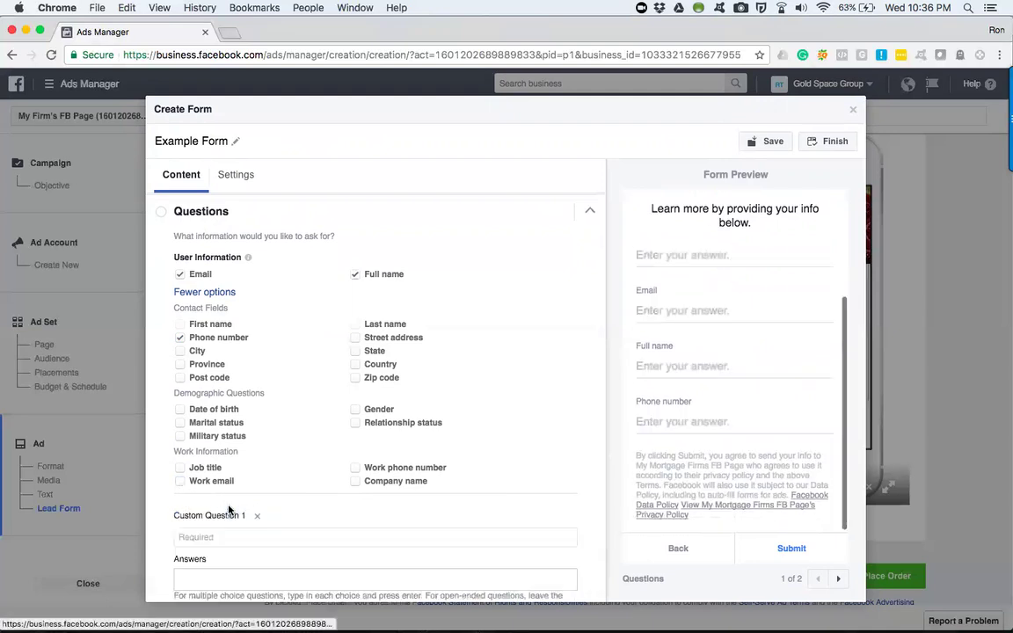
{"action": "left_click", "coordinate": [245, 537]}
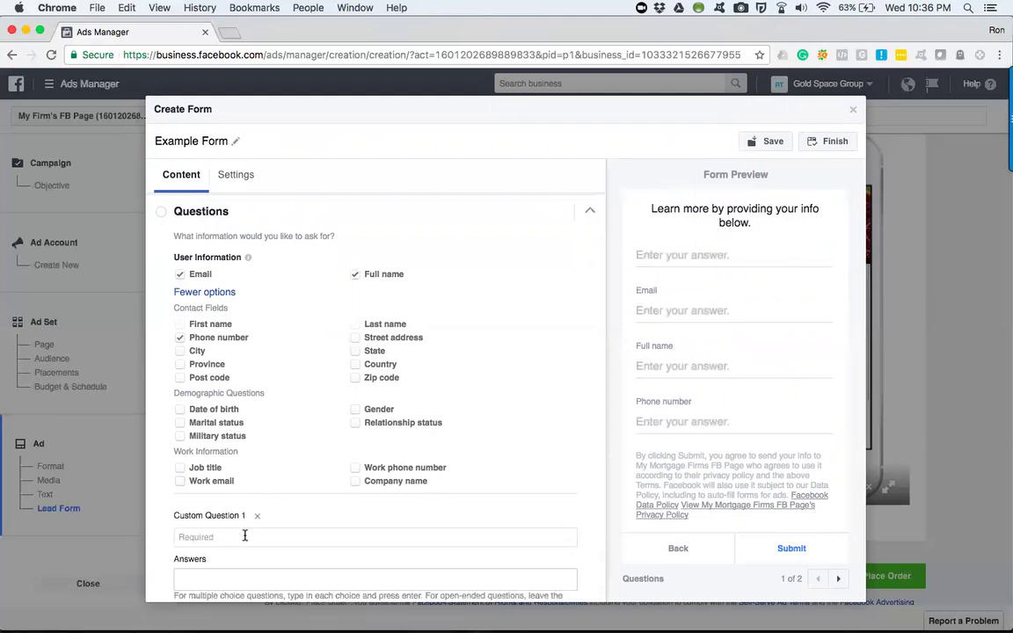
{"action": "type", "text": "What time"}
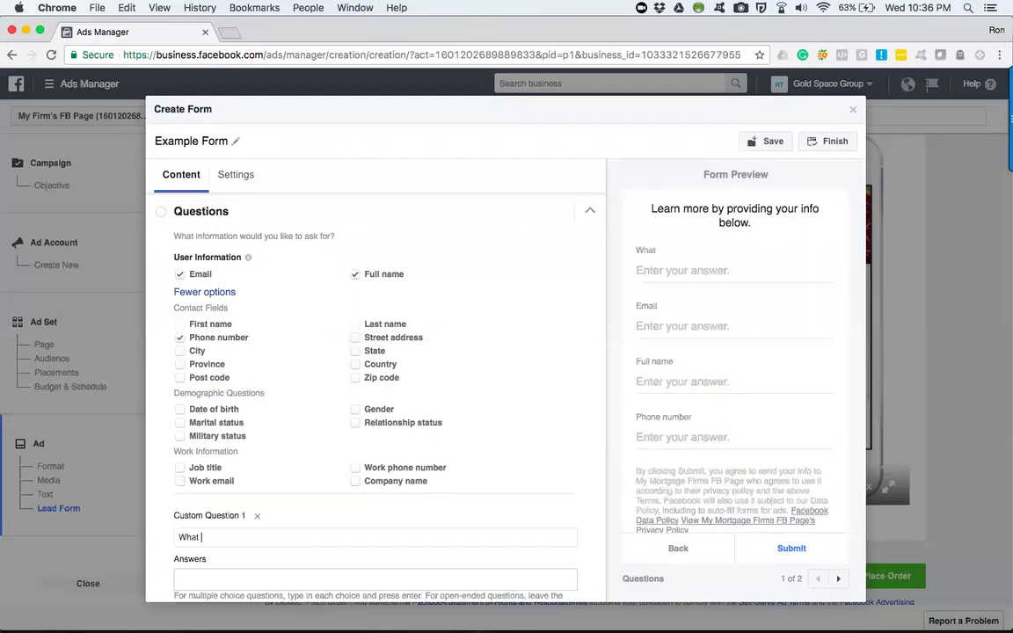
{"action": "key", "text": "BackSpace"}
{"action": "key", "text": "BackSpace"}
{"action": "key", "text": "BackSpace"}
{"action": "key", "text": "BackSpace"}
{"action": "type", "text": "is the best time to contact you"}
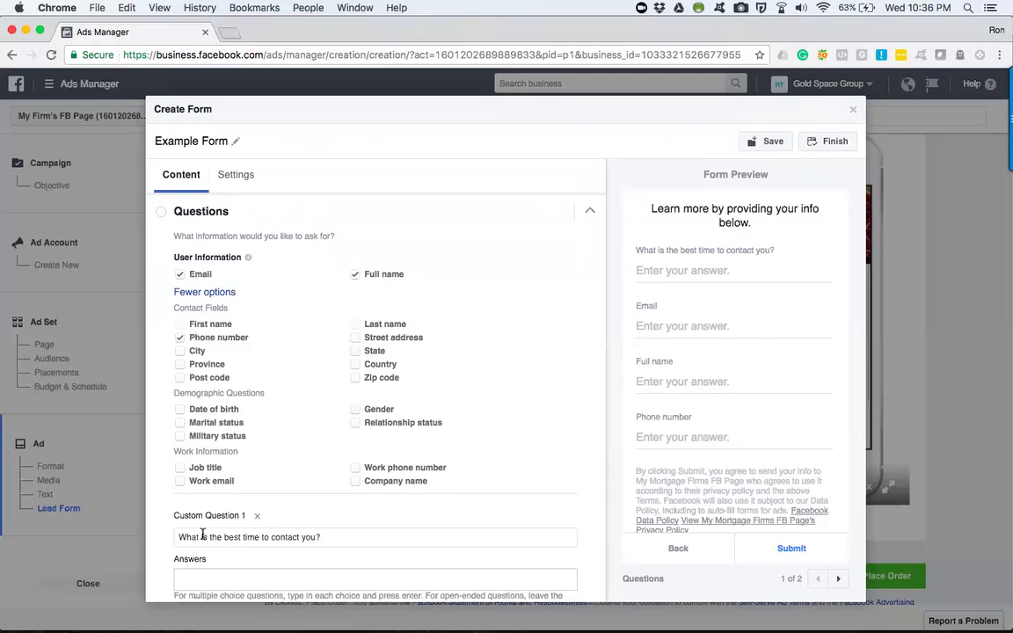
{"action": "left_click_drag", "start_coordinate": [179, 536], "coordinate": [339, 539]}
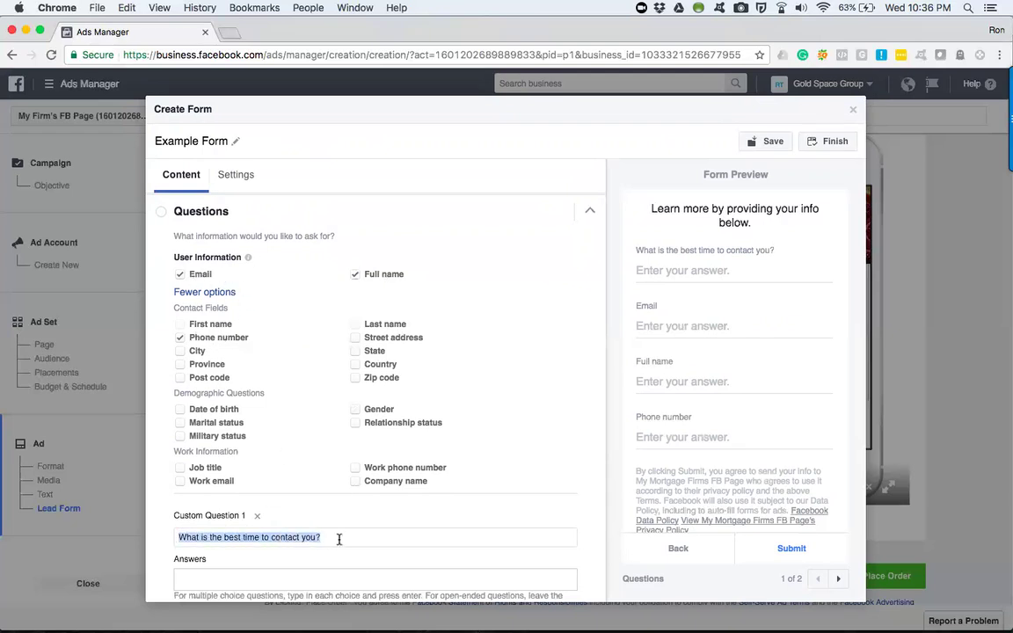
{"action": "scroll", "coordinate": [389, 515], "scroll_direction": "down", "scroll_amount": 3}
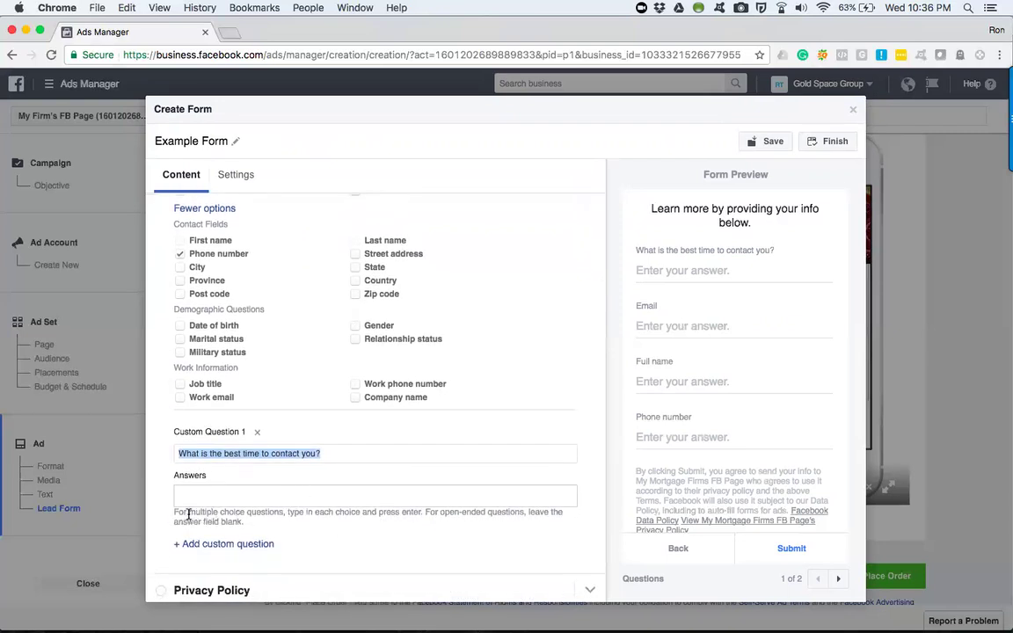
Give the question answer choices Answer 1, Answer 2 and Answer 3 and check the preview
{"action": "left_click", "coordinate": [269, 499]}
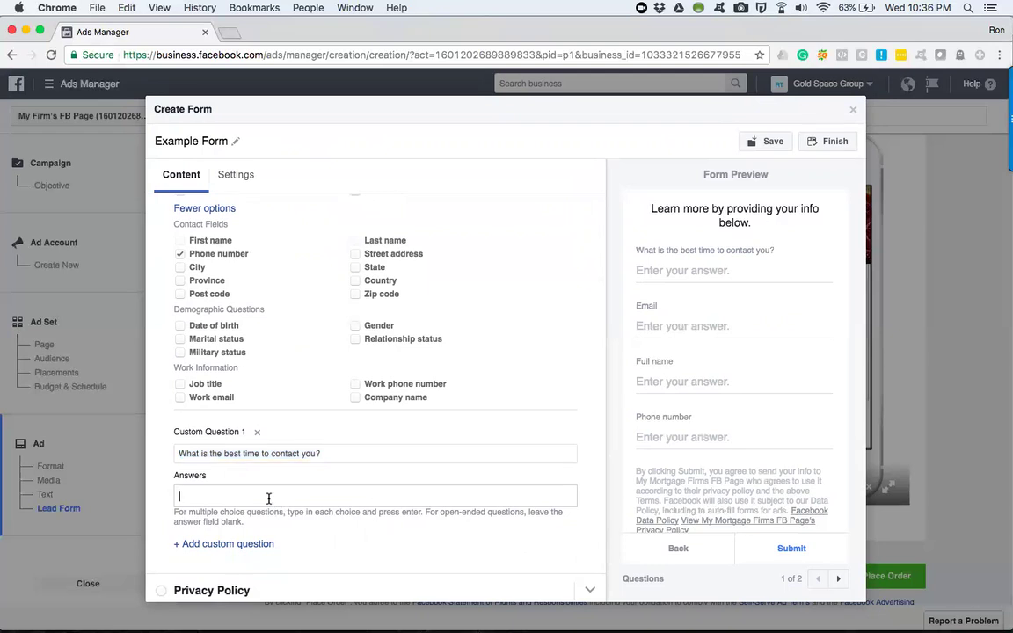
{"action": "type", "text": "Answer"}
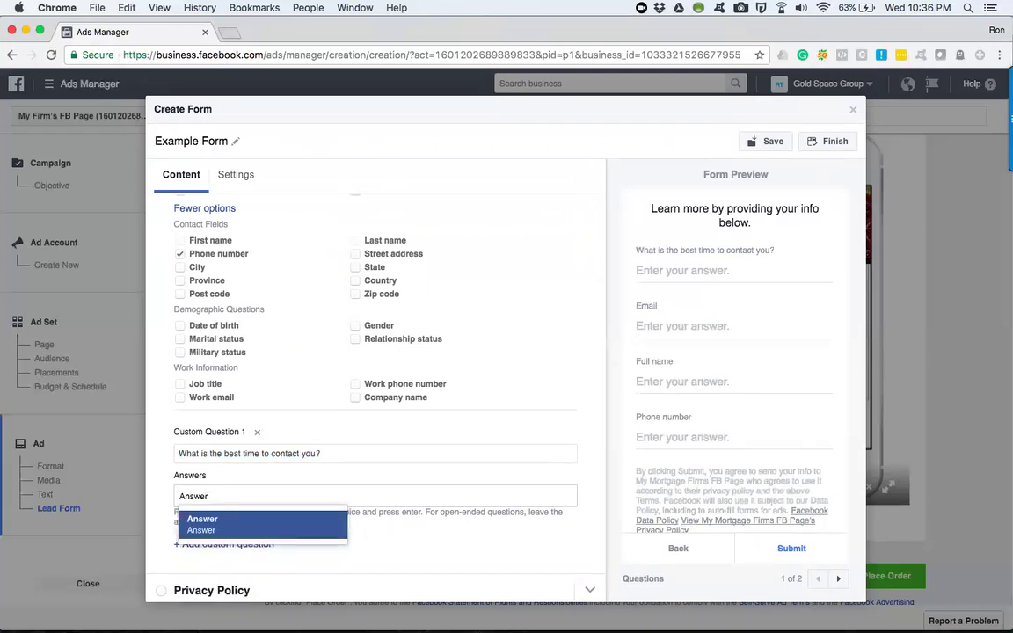
{"action": "type", "text": " 1"}
{"action": "key", "text": "Return"}
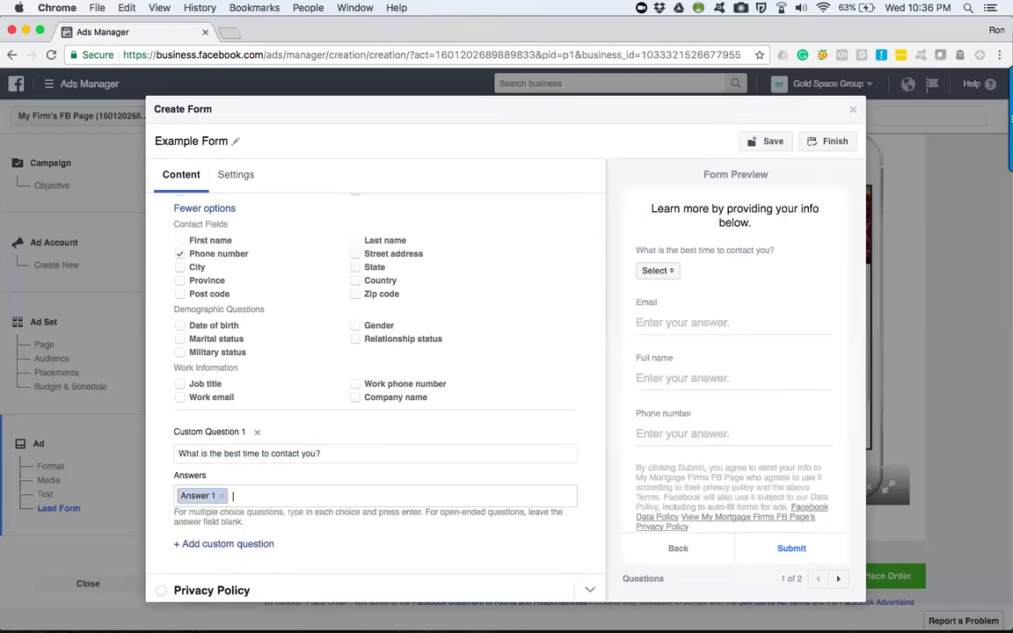
{"action": "type", "text": "Answer 2"}
{"action": "key", "text": "Return"}
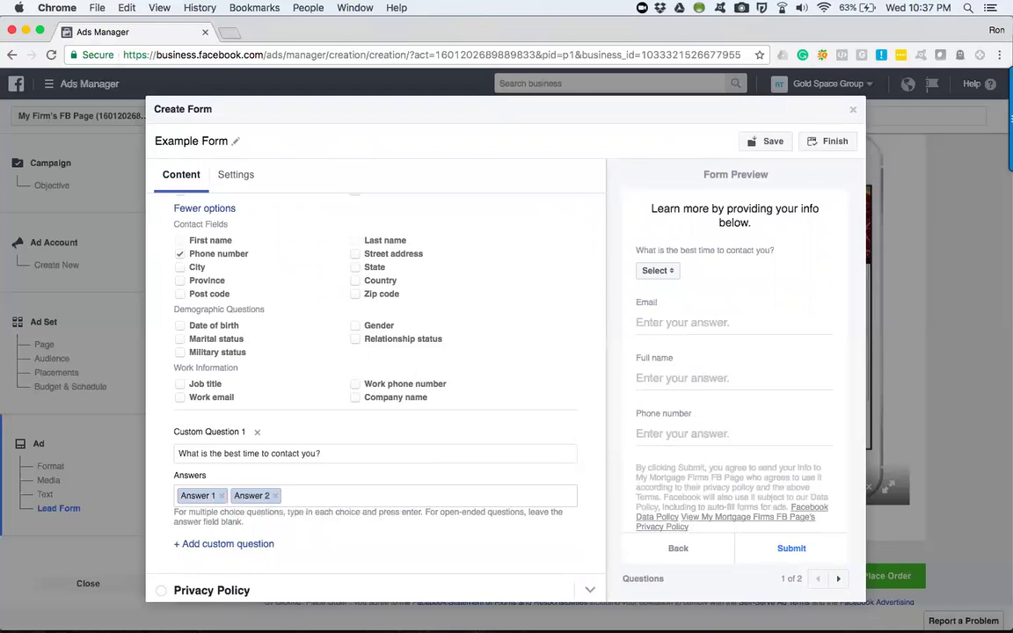
{"action": "type", "text": "Answer"}
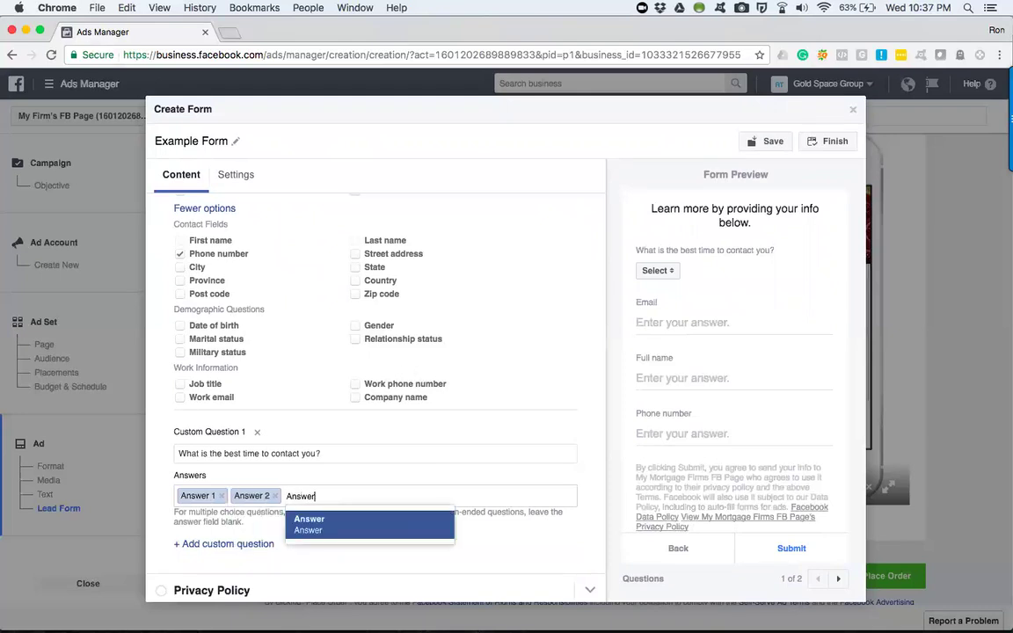
{"action": "type", "text": " 3"}
{"action": "key", "text": "Return"}
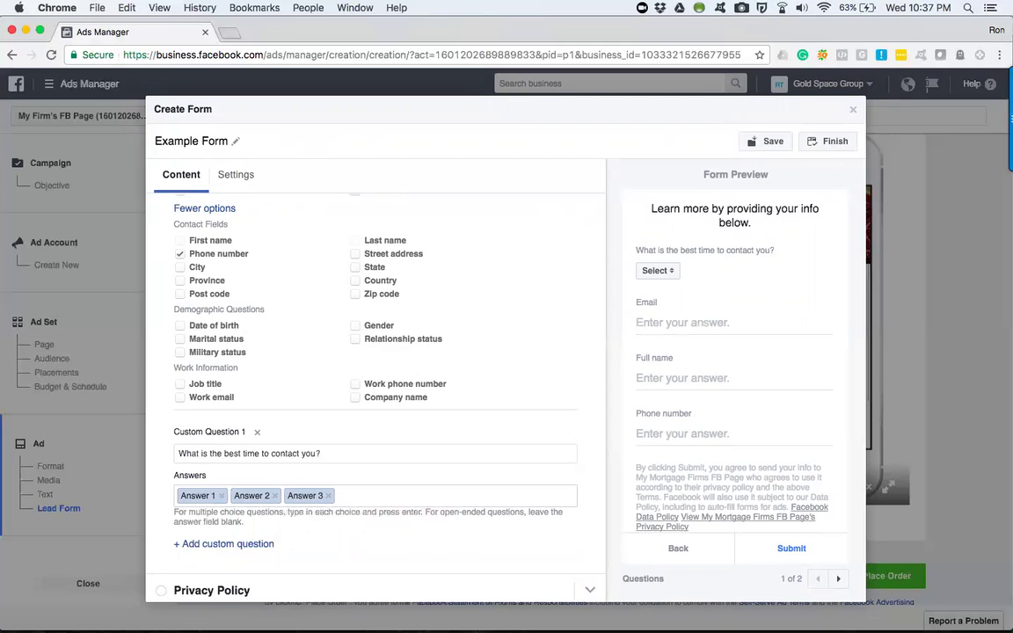
{"action": "left_click", "coordinate": [665, 272]}
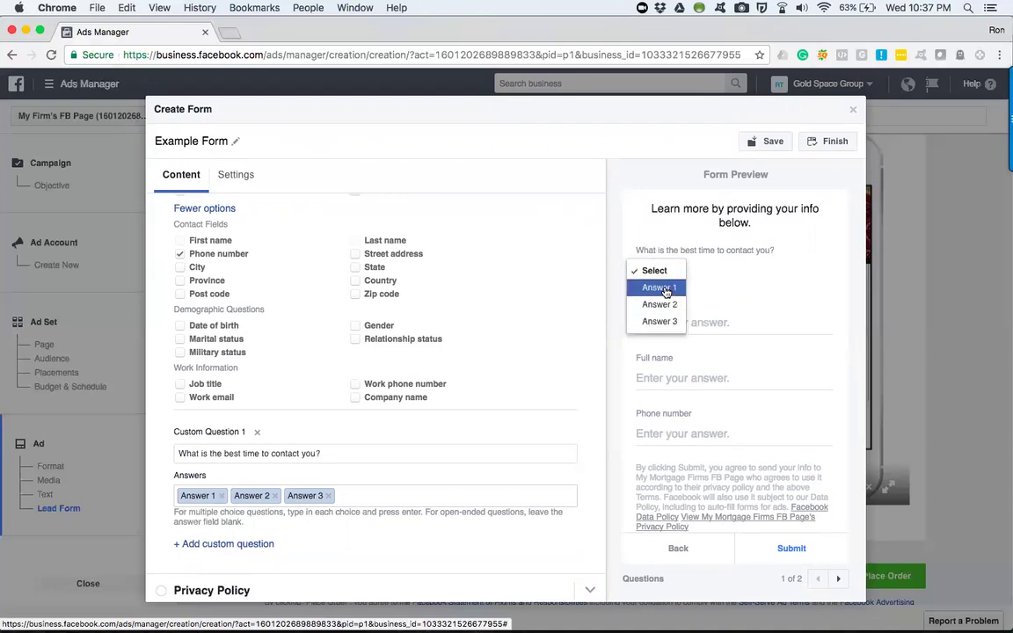
Delete the three answer choices so the question becomes open-ended
{"action": "left_click", "coordinate": [328, 496]}
{"action": "left_click", "coordinate": [275, 496]}
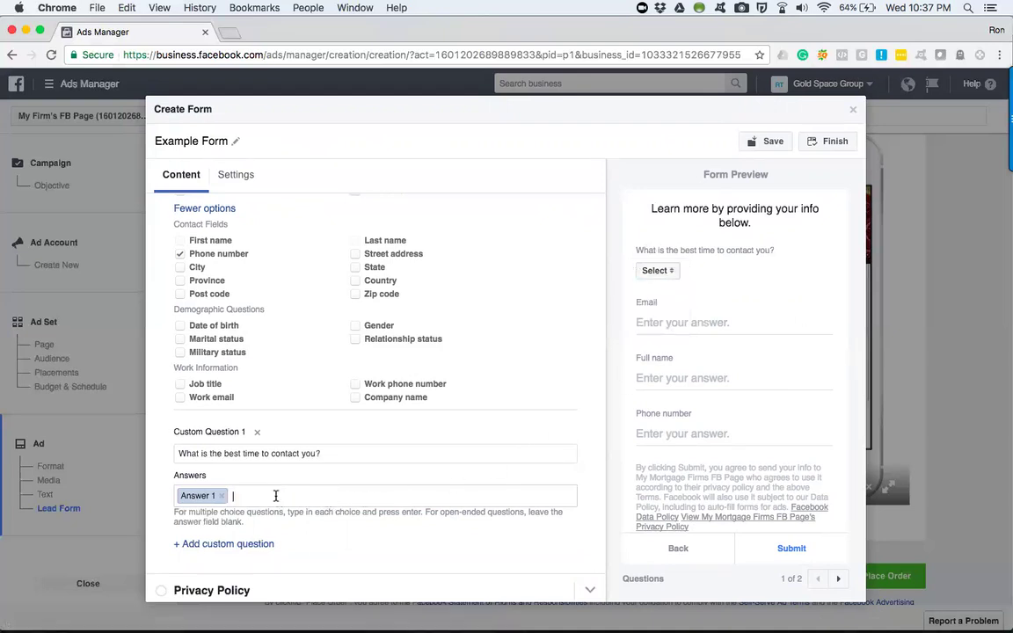
{"action": "left_click", "coordinate": [222, 496]}
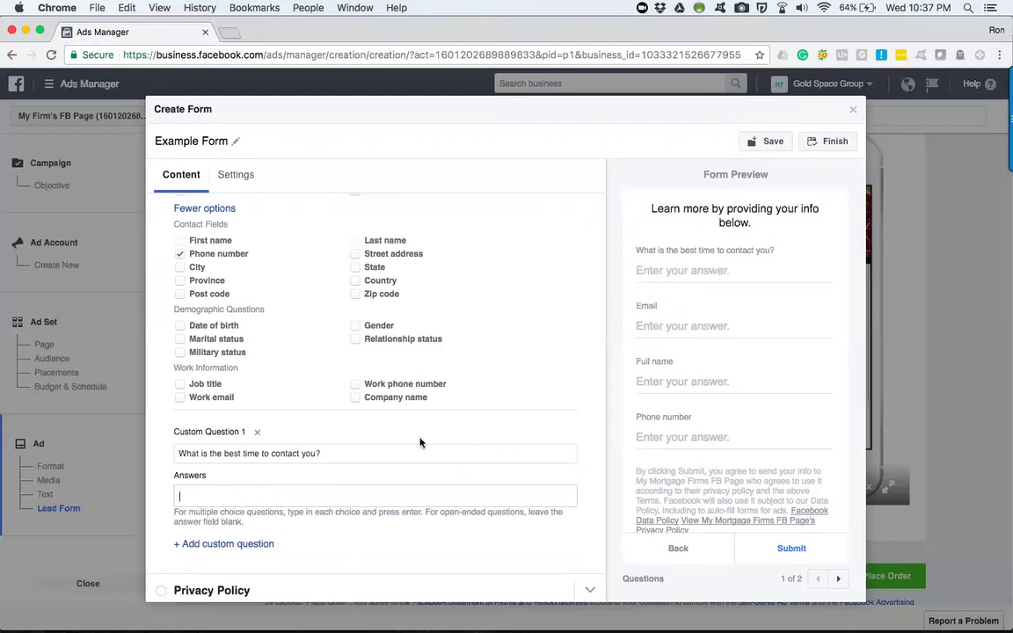
Set the Privacy Policy link text to 'Privacy Policy'
{"action": "scroll", "coordinate": [420, 440], "scroll_direction": "down", "scroll_amount": 2}
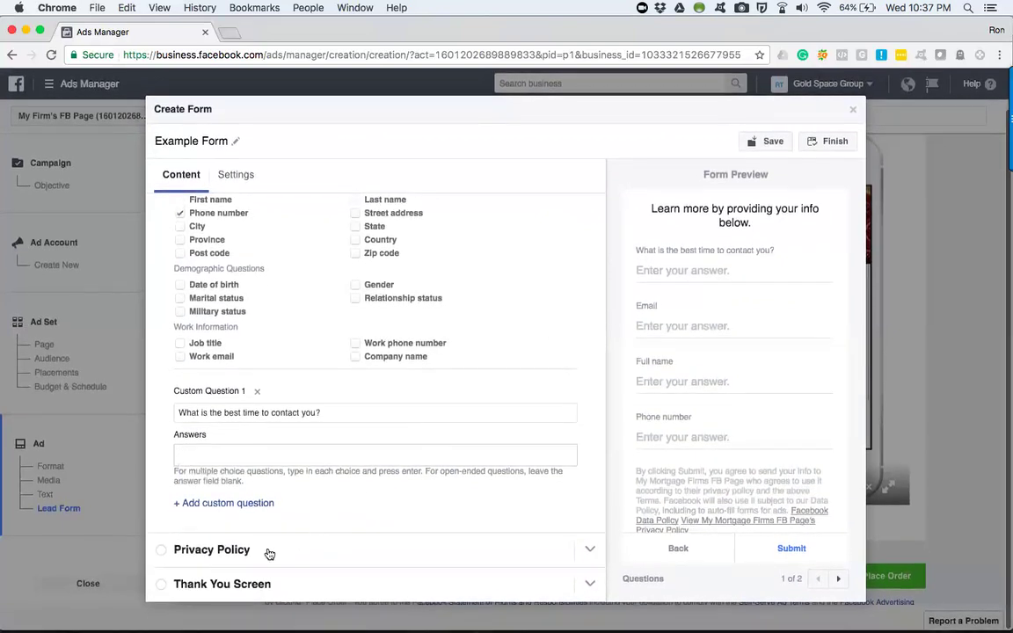
{"action": "left_click", "coordinate": [267, 551]}
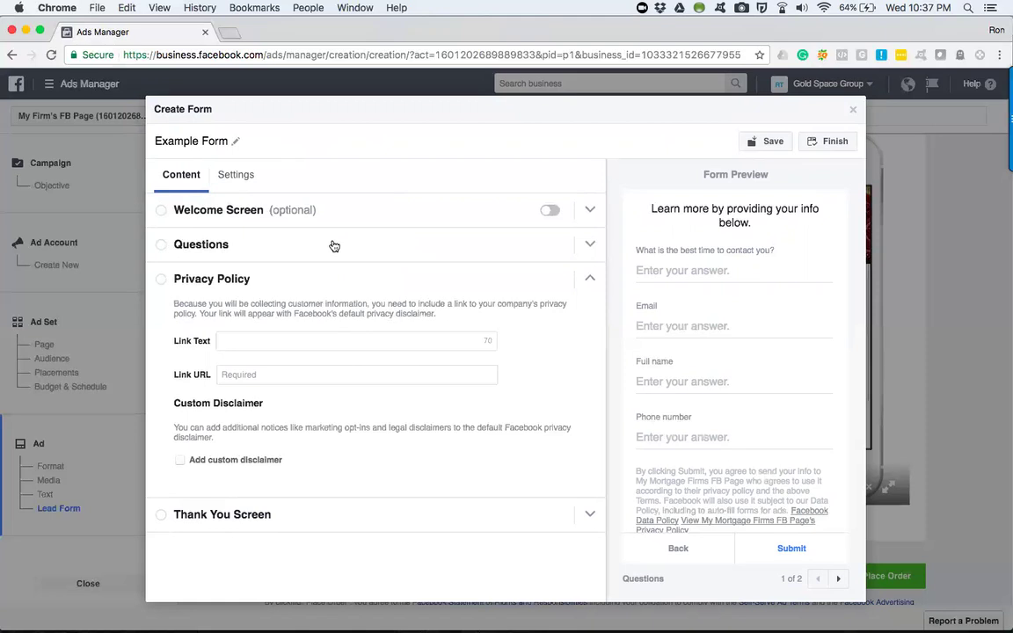
{"action": "left_click", "coordinate": [300, 339]}
{"action": "type", "text": "My C"}
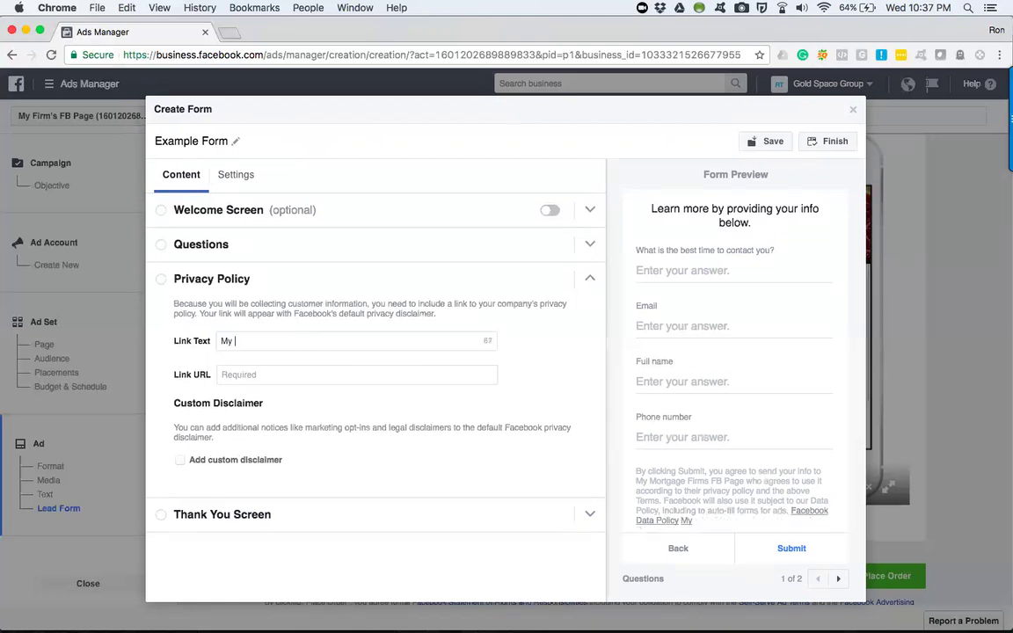
{"action": "key", "text": "BackSpace"}
{"action": "key", "text": "BackSpace"}
{"action": "key", "text": "BackSpace"}
{"action": "key", "text": "BackSpace"}
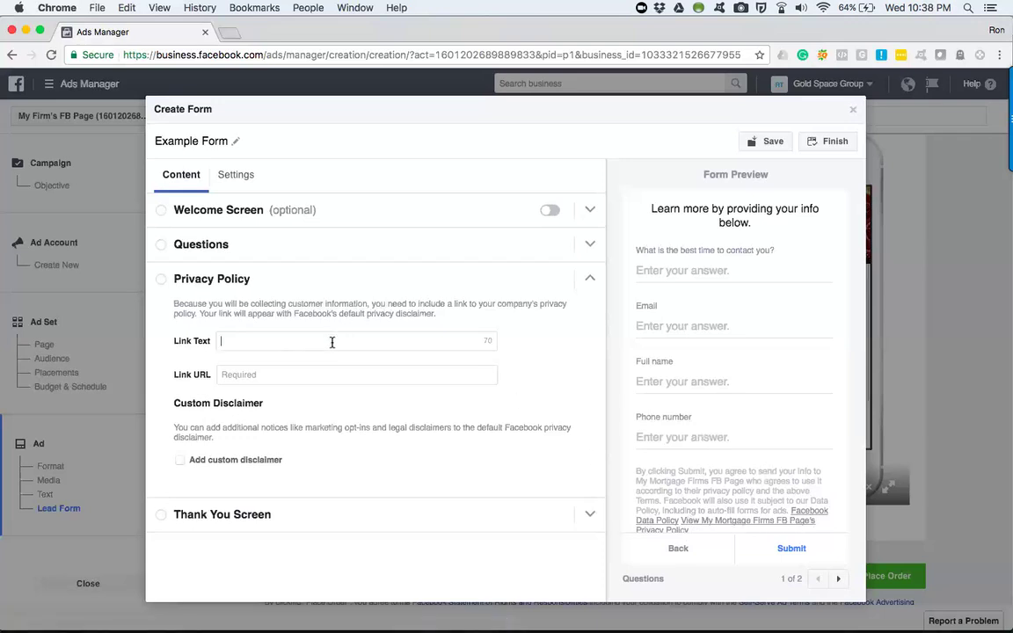
{"action": "type", "text": "Privacy "}
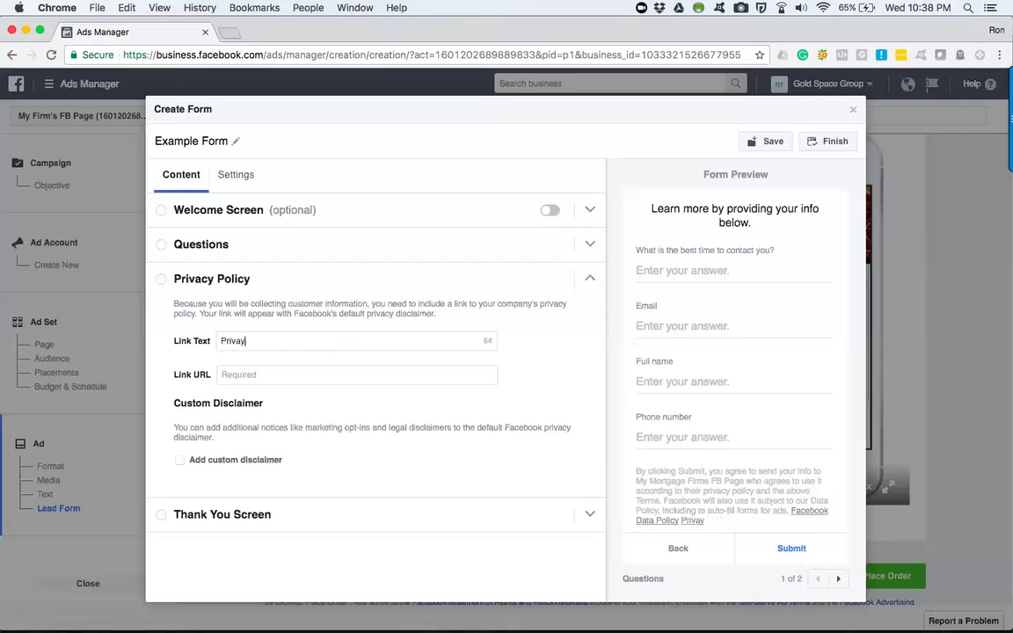
{"action": "type", "text": "Policy"}
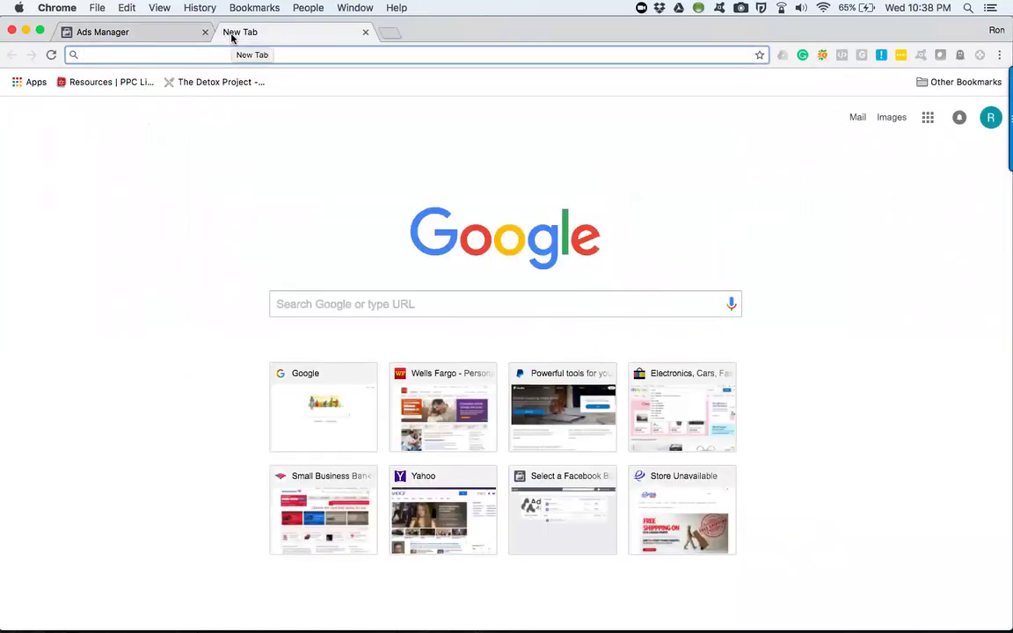
Copy the Summit Funding privacy policy PDF's web address from the Chrome address bar
{"action": "type", "text": "b"}
{"action": "key", "text": "BackSpace"}
{"action": "key", "text": "BackSpace"}
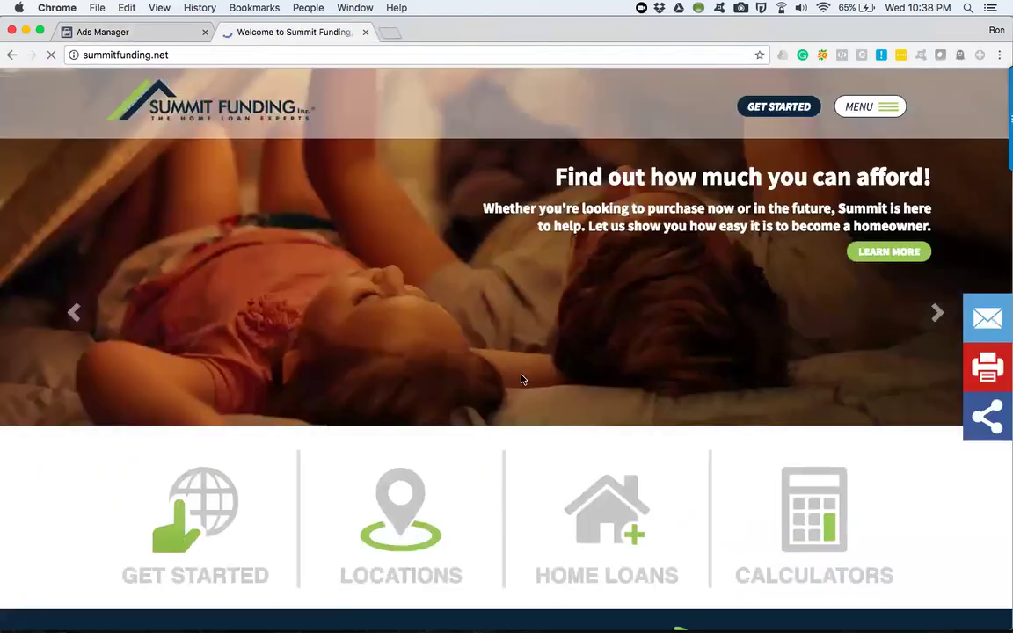
{"action": "scroll", "coordinate": [526, 445], "scroll_direction": "down", "scroll_amount": 2}
{"action": "scroll", "coordinate": [526, 447], "scroll_direction": "down", "scroll_amount": 10}
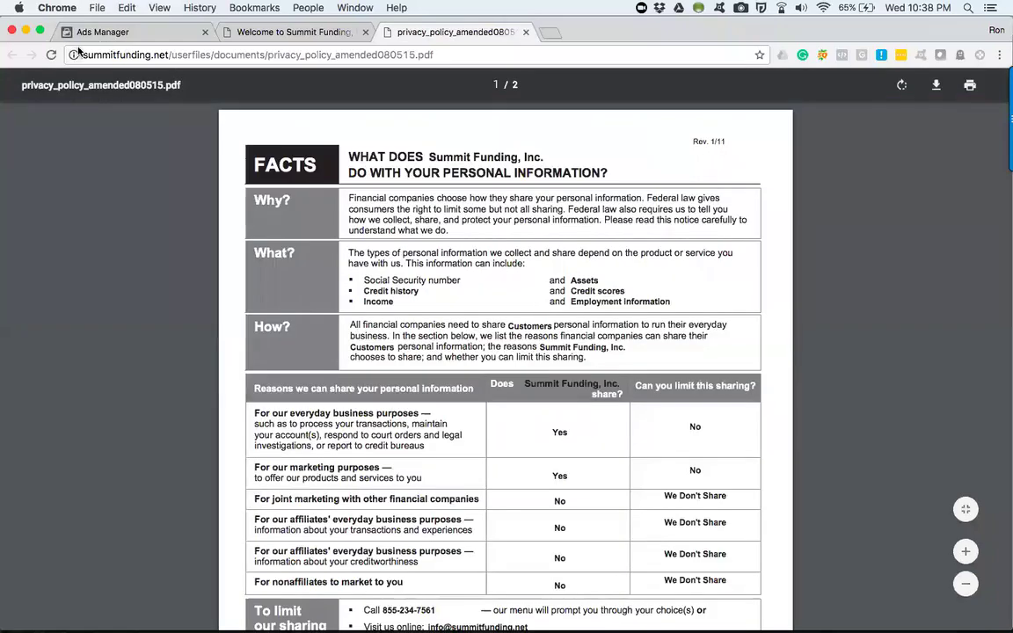
{"action": "left_click_drag", "start_coordinate": [79, 54], "coordinate": [442, 55]}
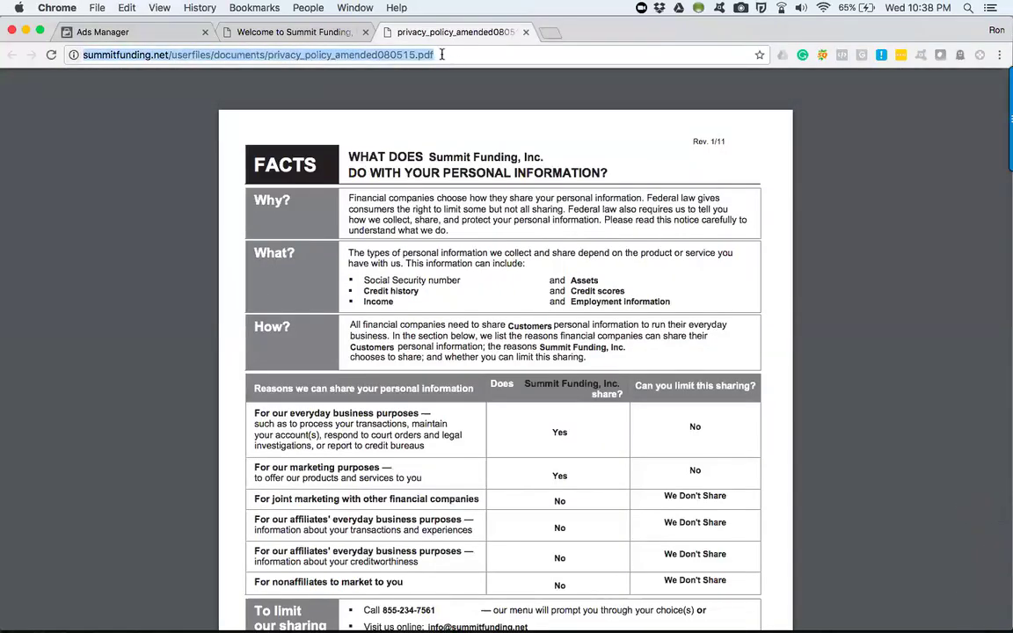
{"action": "key", "text": "super+c"}
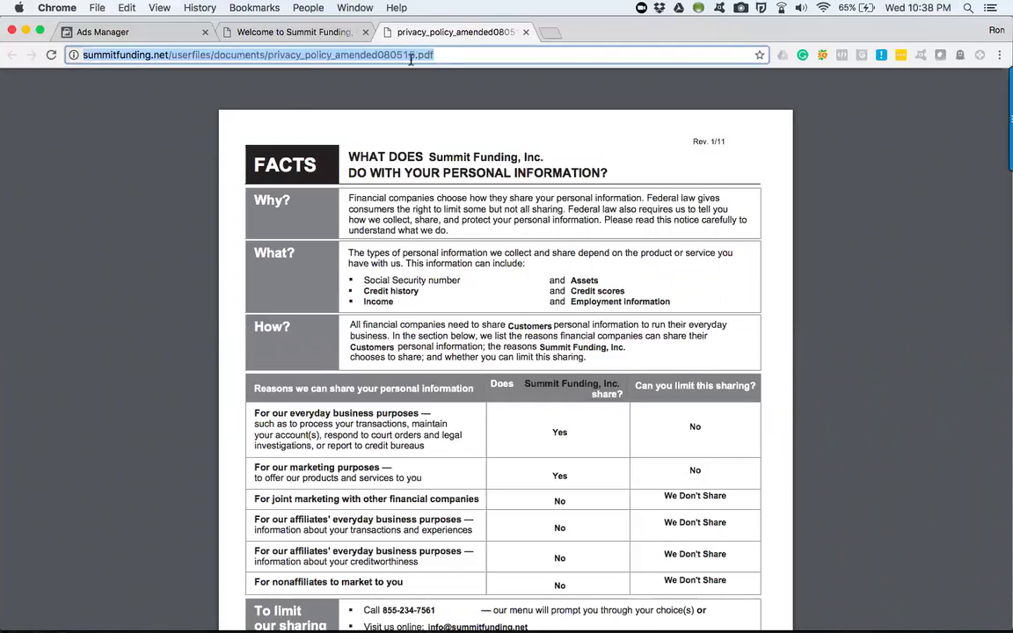
{"action": "right_click", "coordinate": [424, 60]}
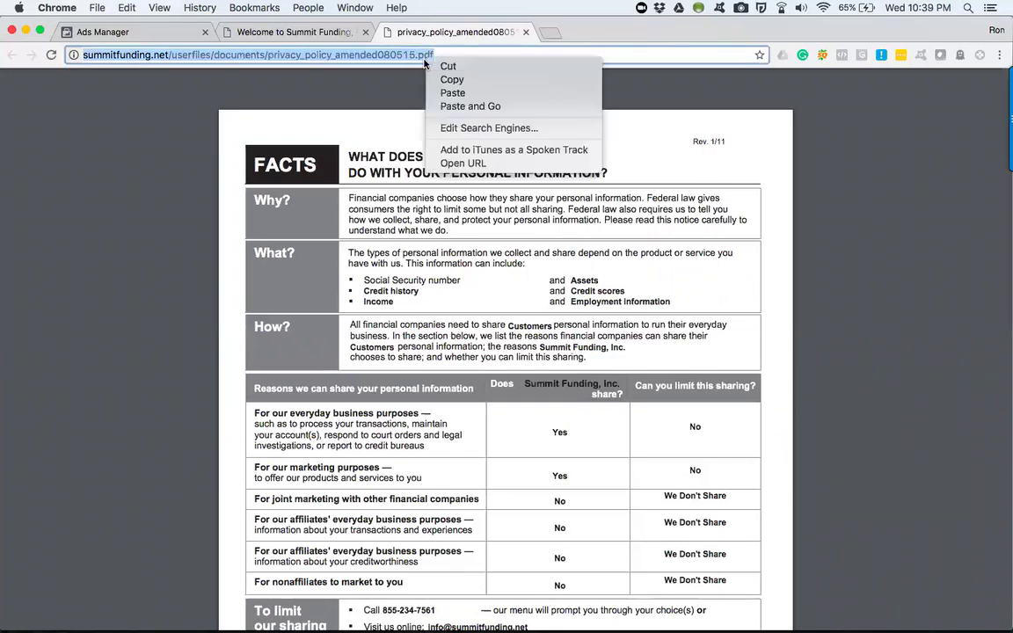
{"action": "left_click", "coordinate": [453, 80]}
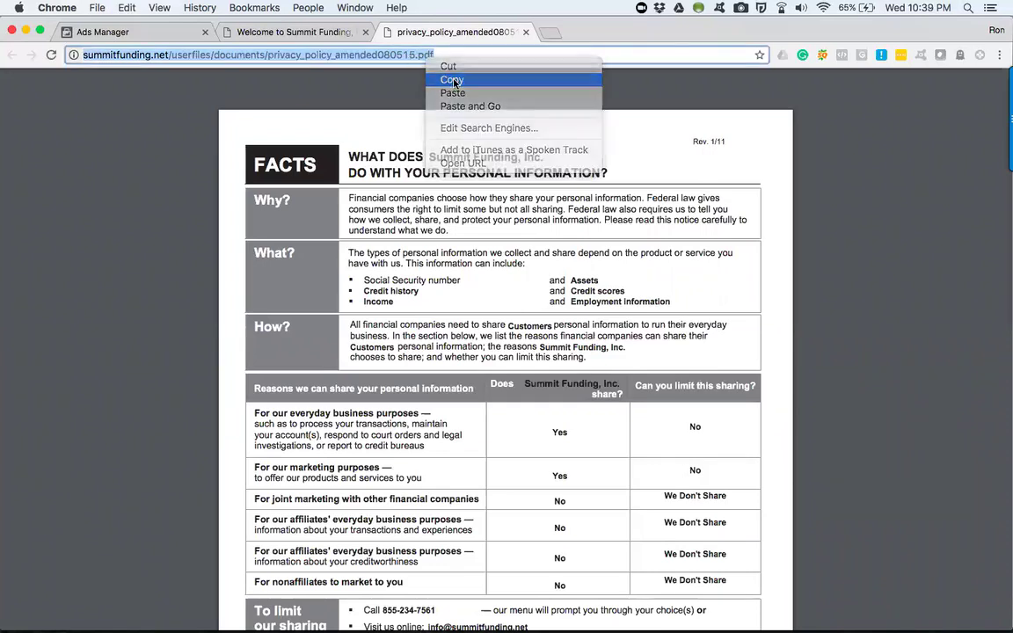
Paste the copied privacy_policy_amended080515.pdf address into the privacy policy Link URL field
{"action": "left_click", "coordinate": [138, 31]}
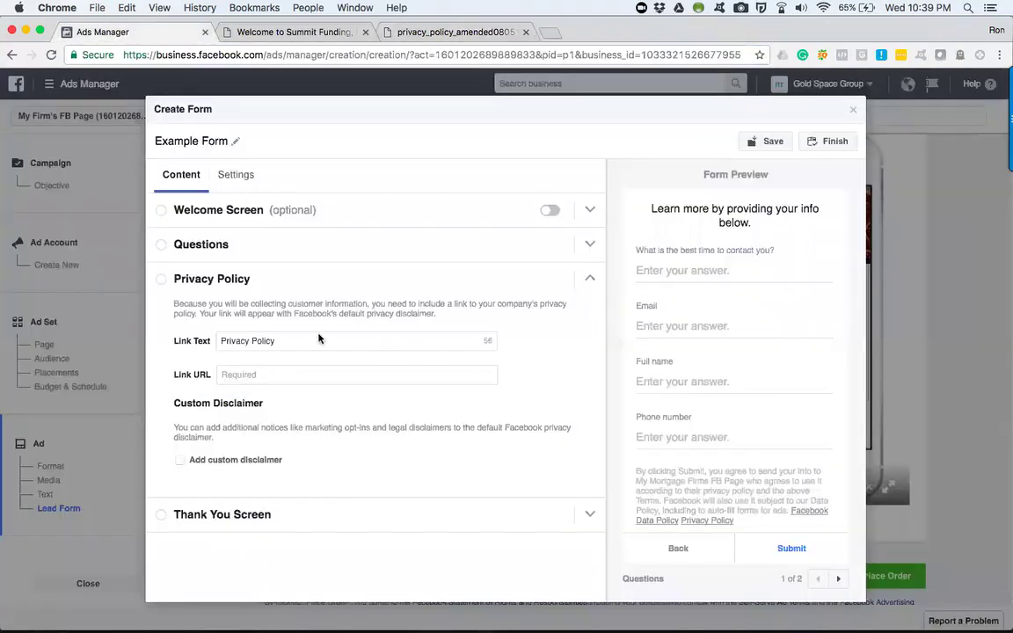
{"action": "left_click", "coordinate": [313, 376]}
{"action": "right_click", "coordinate": [313, 375]}
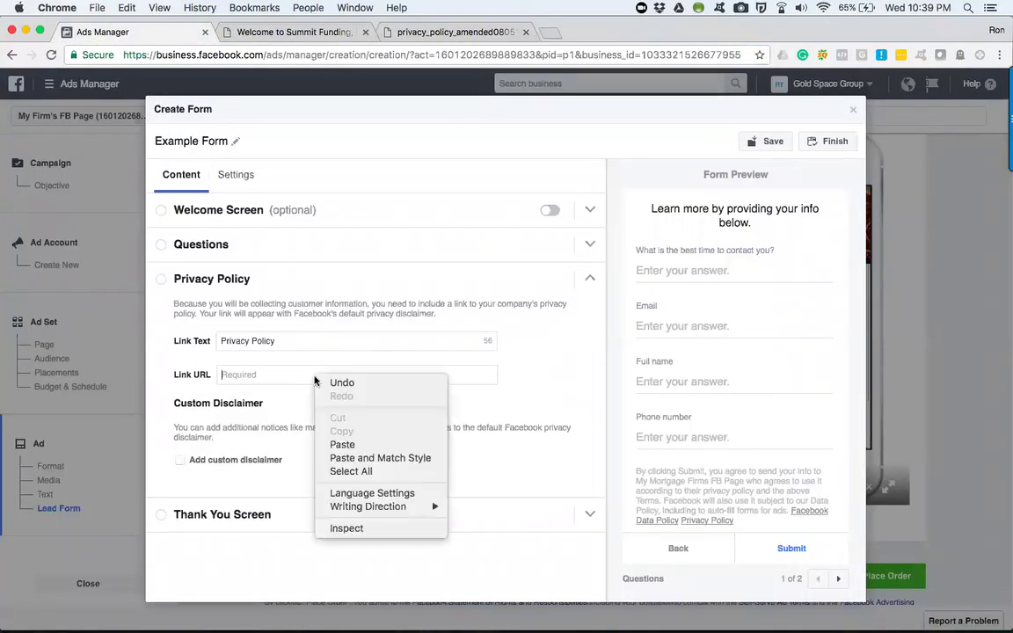
{"action": "left_click", "coordinate": [335, 442]}
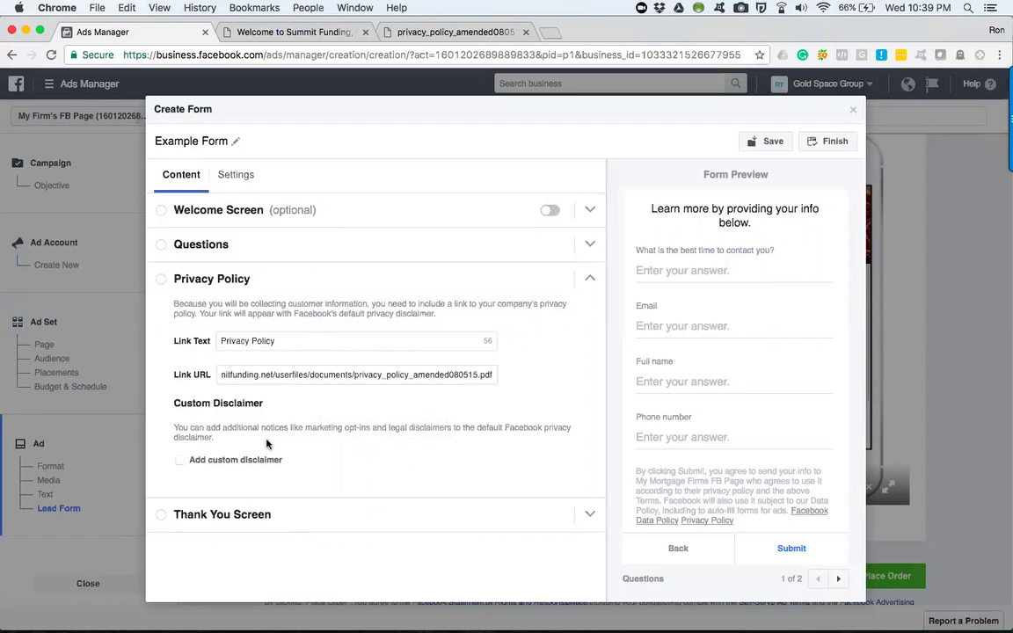
Expand the Thank You Screen section, previewing "Thanks, you're all set.", and select its empty Website Link field
{"action": "left_click", "coordinate": [275, 514]}
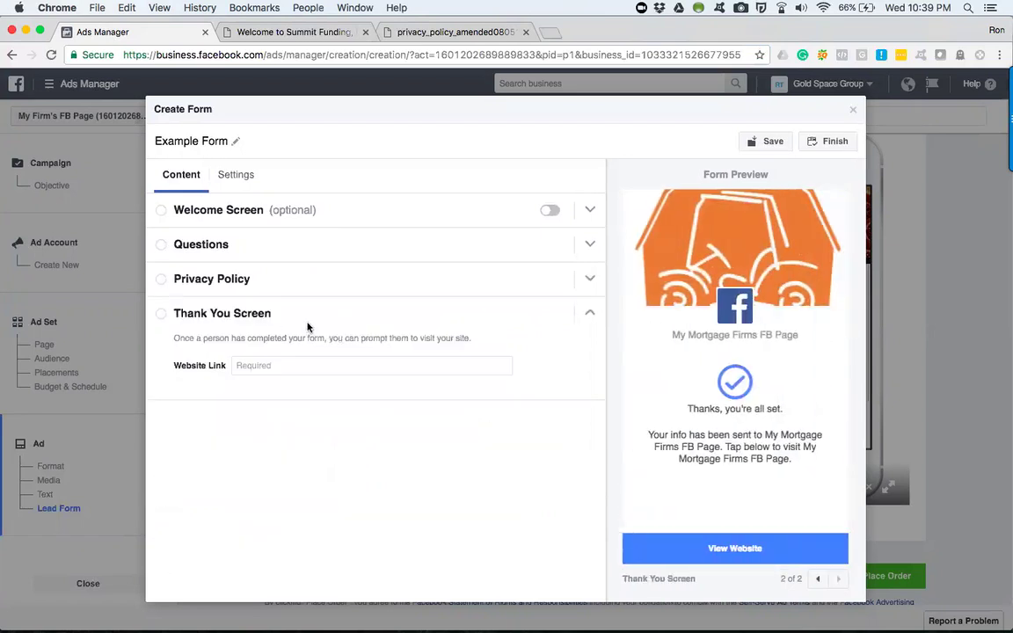
{"action": "left_click", "coordinate": [269, 365]}
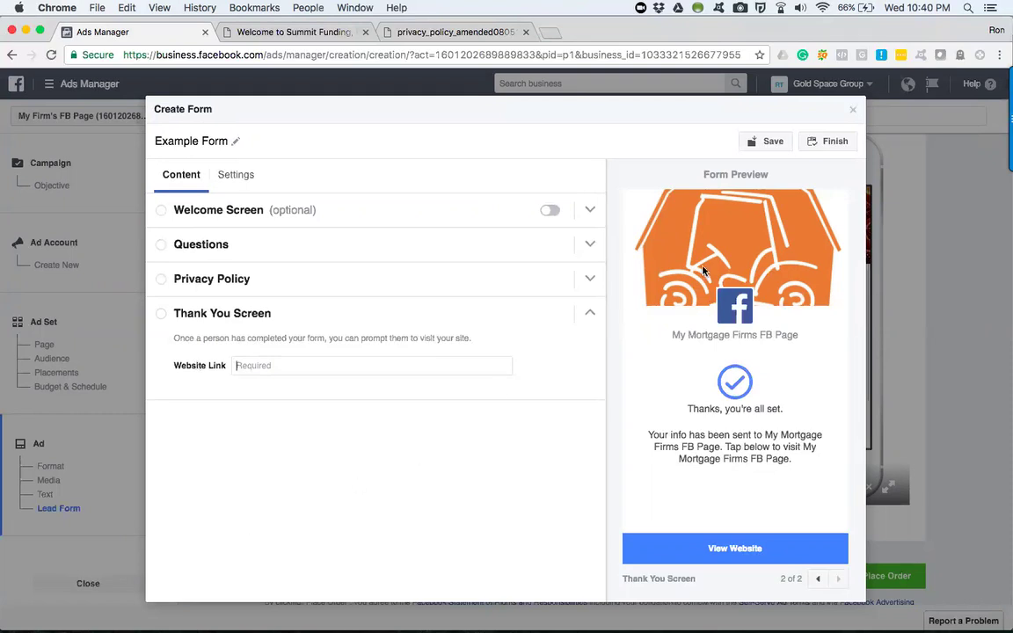
{"action": "left_click", "coordinate": [829, 143]}
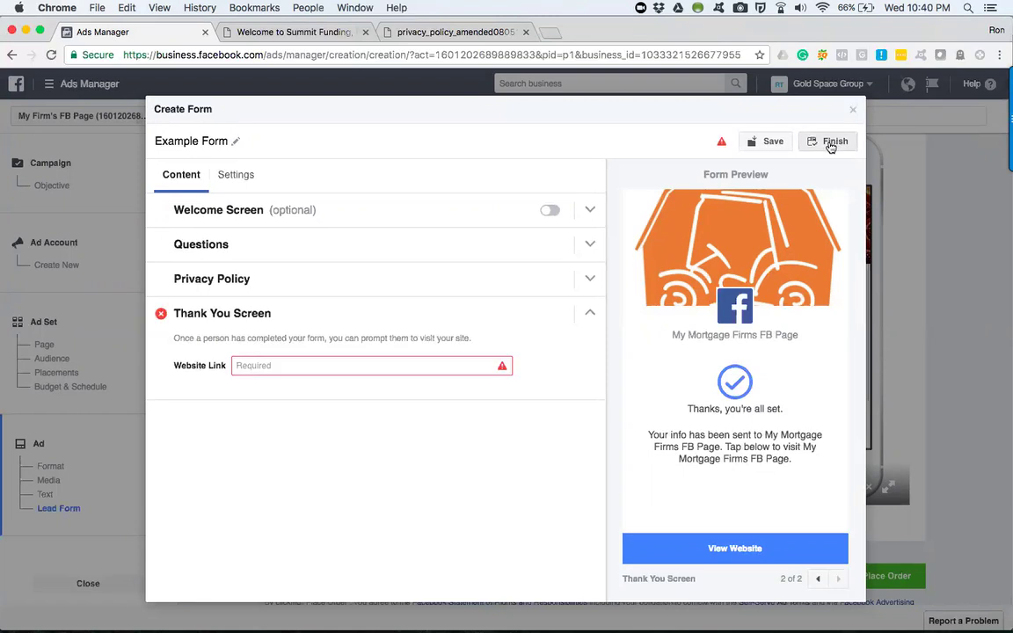
{"action": "left_click", "coordinate": [376, 371]}
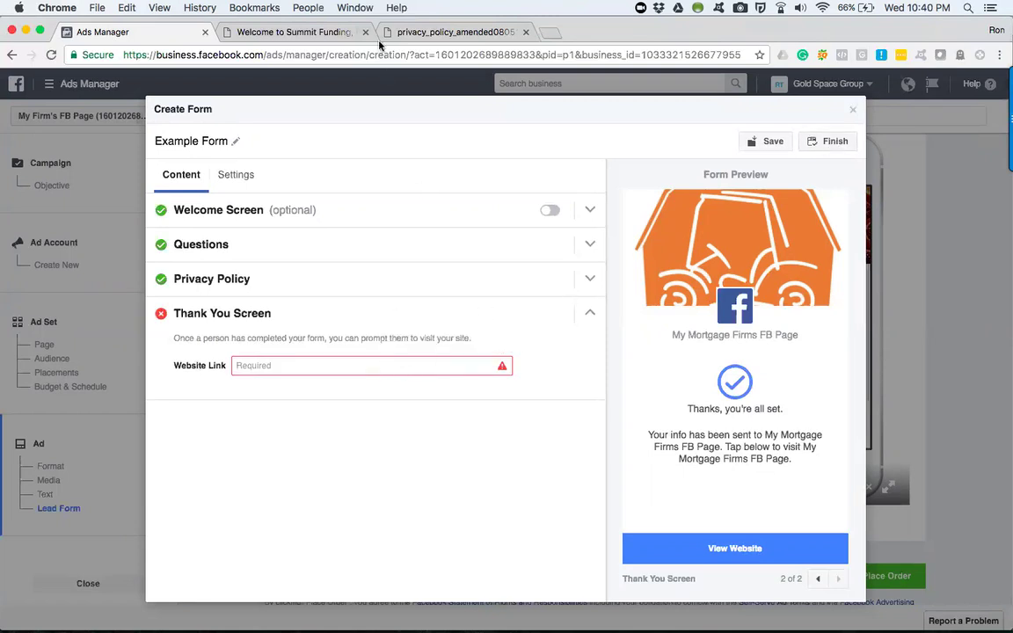
{"action": "left_click", "coordinate": [332, 34]}
{"action": "left_click", "coordinate": [197, 56]}
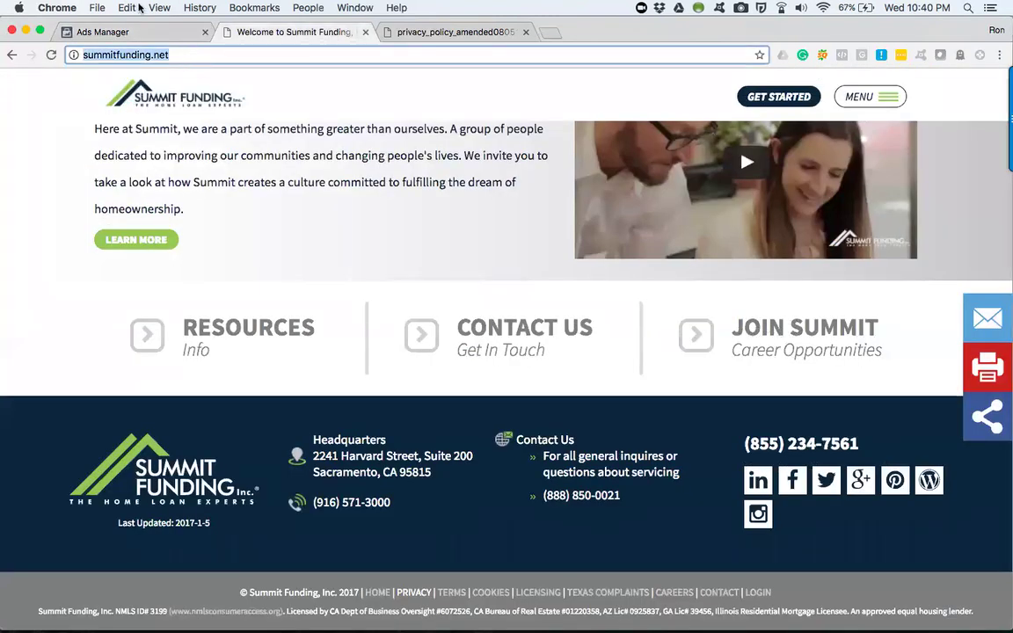
{"action": "left_click", "coordinate": [132, 32]}
{"action": "left_click", "coordinate": [255, 370]}
{"action": "key", "text": "super+v"}
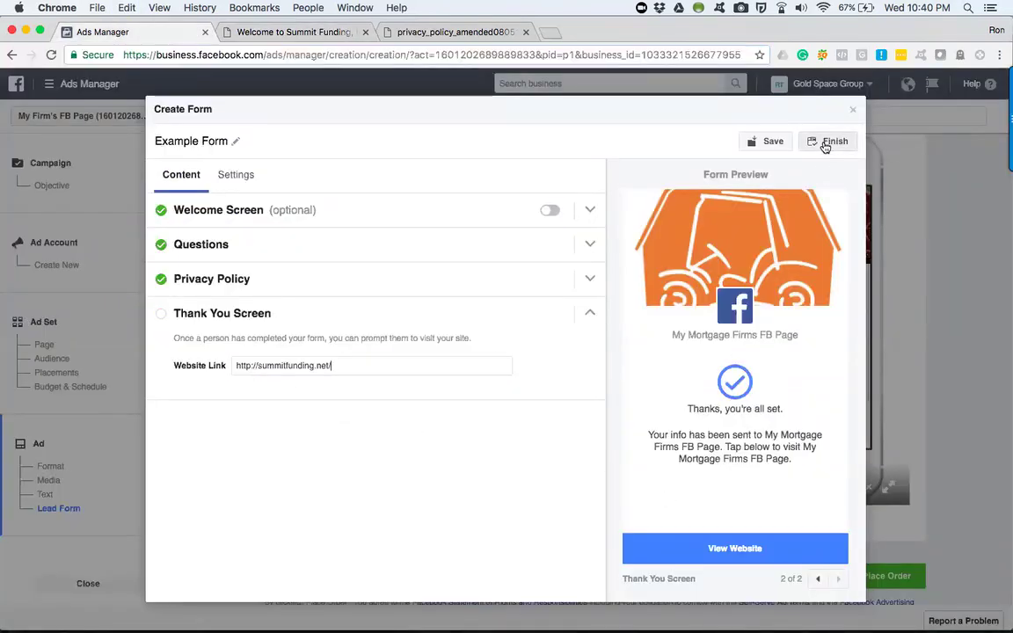
{"action": "left_click", "coordinate": [762, 144]}
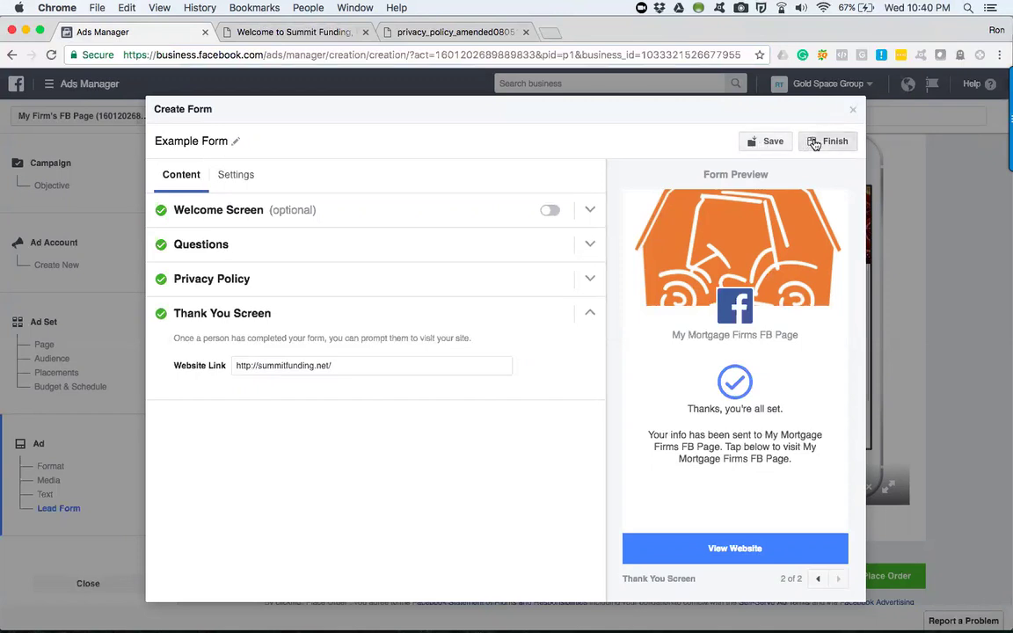
{"action": "left_click", "coordinate": [815, 144]}
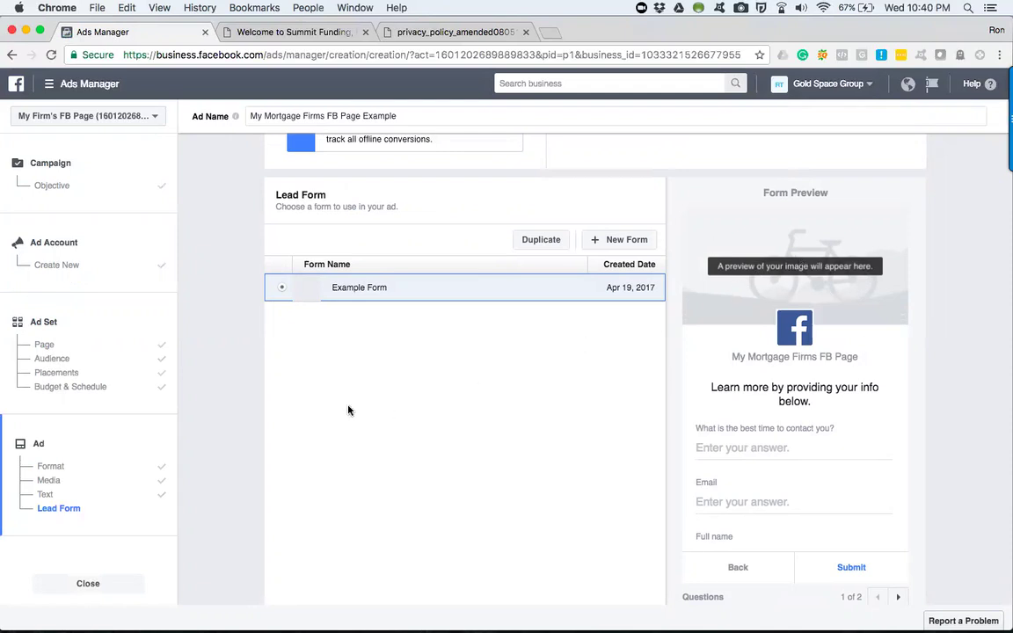
Scroll up to the ad's Lead Form section showing Example Form dated Apr 19, 2017
{"action": "scroll", "coordinate": [351, 409], "scroll_direction": "up", "scroll_amount": 3}
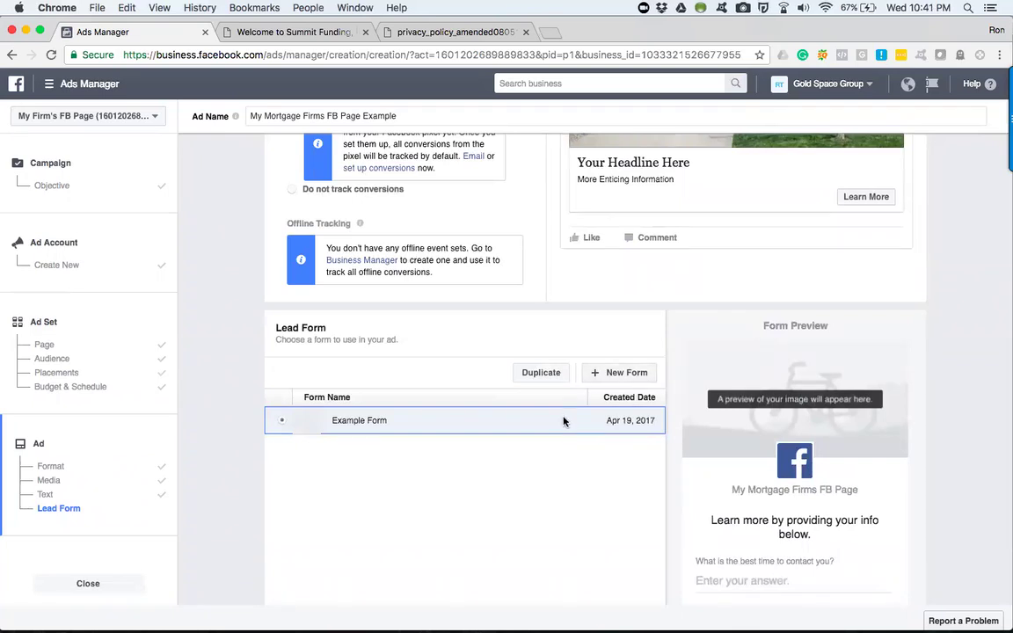
Duplicate Example Form and rename the copy from '-copy' to 'Example Form 2nd'
{"action": "left_click", "coordinate": [543, 373]}
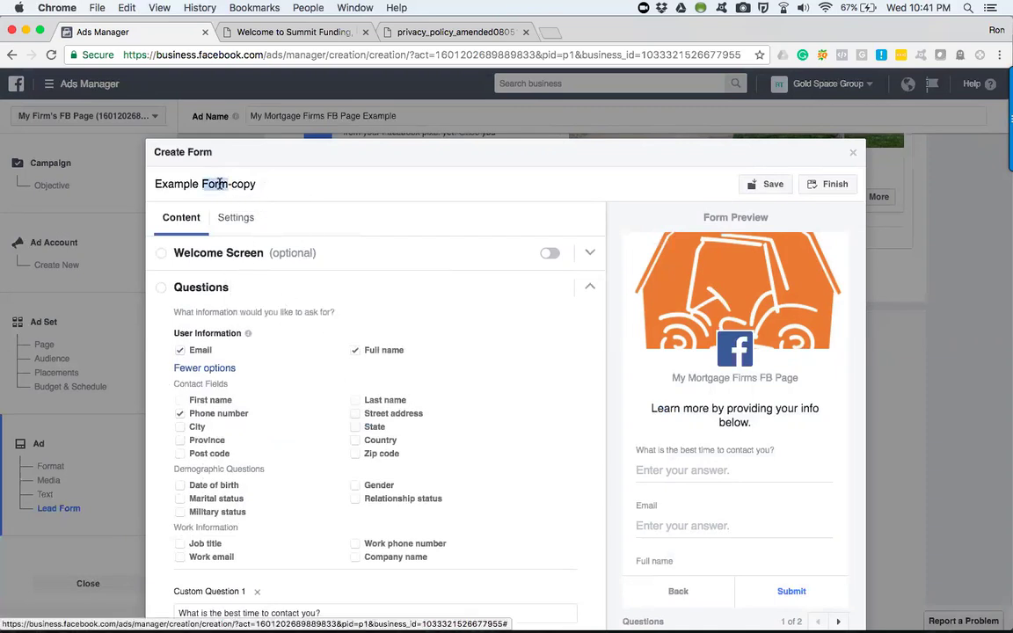
{"action": "left_click_drag", "start_coordinate": [230, 184], "coordinate": [294, 187]}
{"action": "key", "text": "BackSpace"}
{"action": "type", "text": "2nd"}
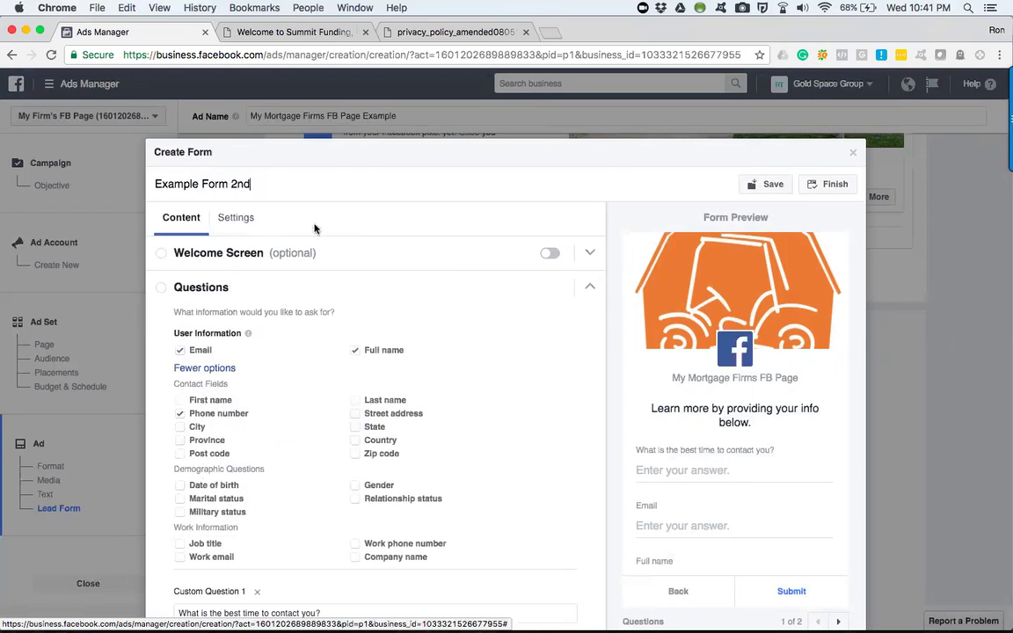
Review the duplicate's copied questions and custom question in the Questions section
{"action": "scroll", "coordinate": [325, 286], "scroll_direction": "down", "scroll_amount": 3}
{"action": "scroll", "coordinate": [304, 353], "scroll_direction": "up", "scroll_amount": 3}
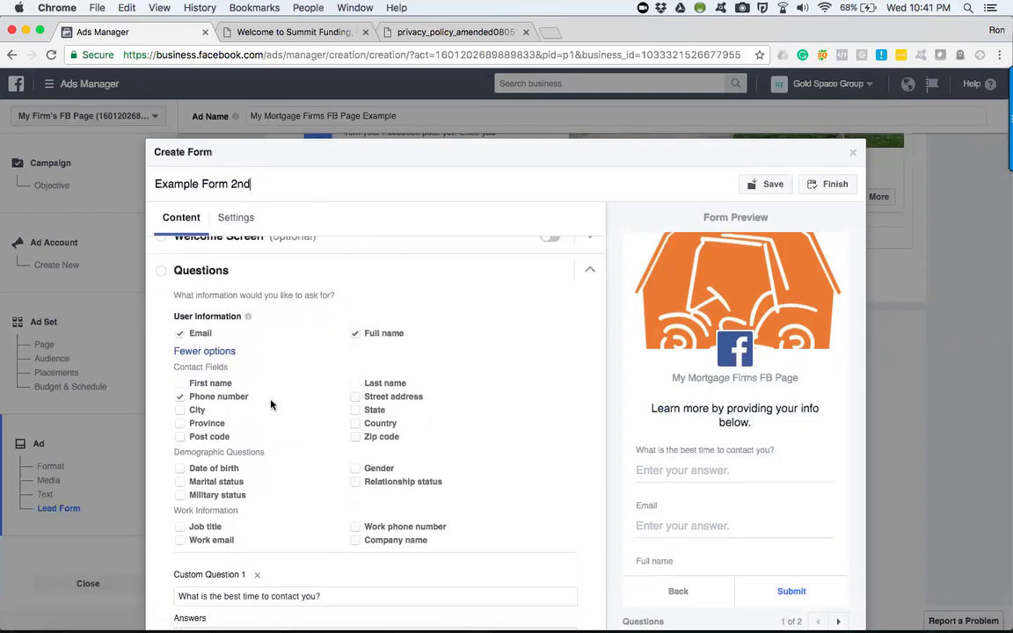
{"action": "scroll", "coordinate": [271, 403], "scroll_direction": "down", "scroll_amount": 4}
{"action": "scroll", "coordinate": [271, 404], "scroll_direction": "down", "scroll_amount": 2}
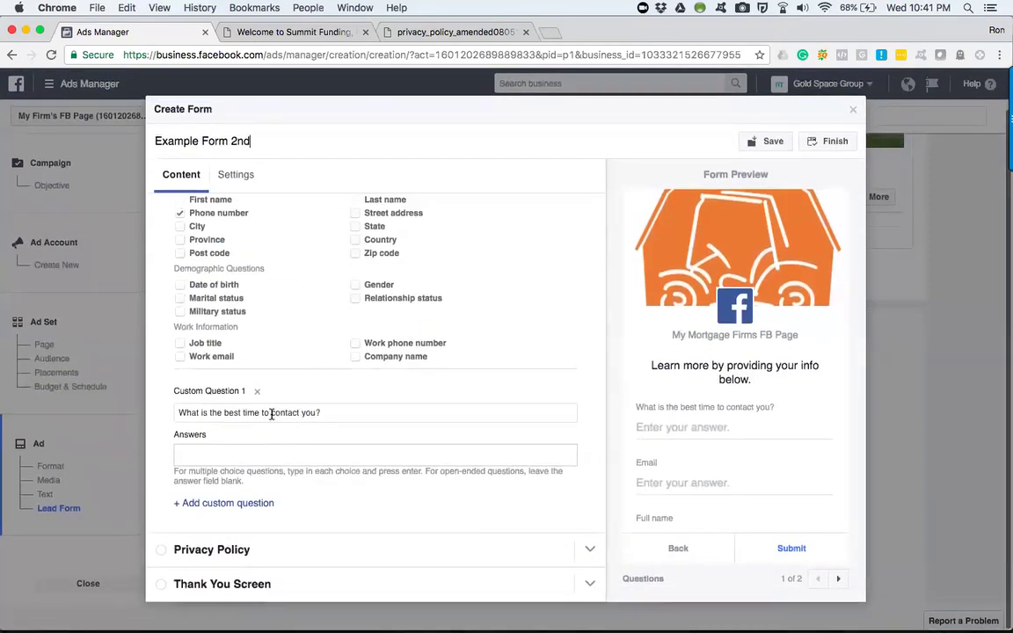
{"action": "scroll", "coordinate": [289, 362], "scroll_direction": "up", "scroll_amount": 6}
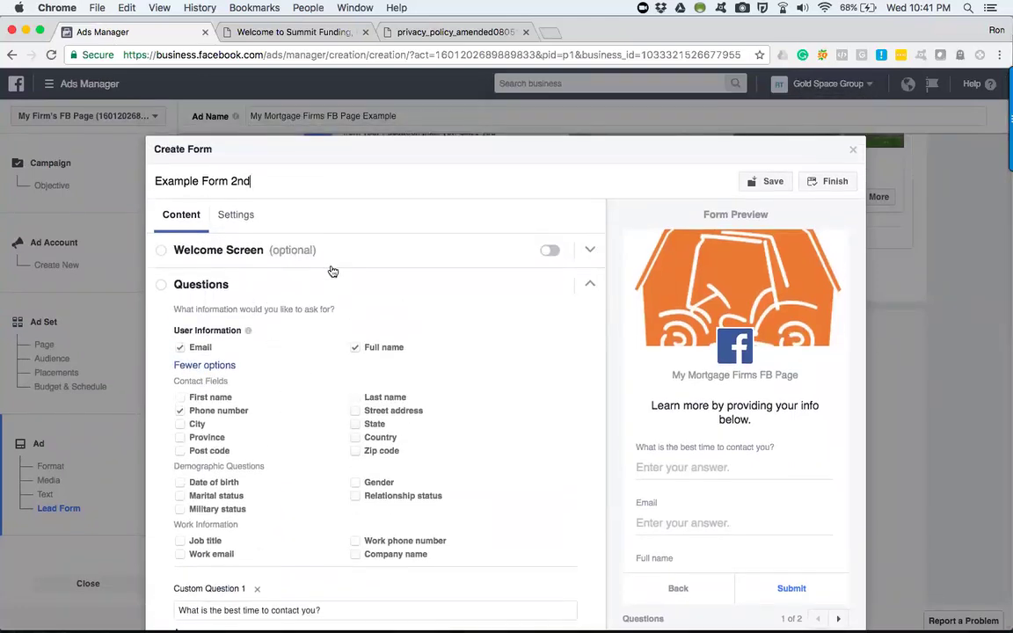
{"action": "scroll", "coordinate": [387, 299], "scroll_direction": "down", "scroll_amount": 3}
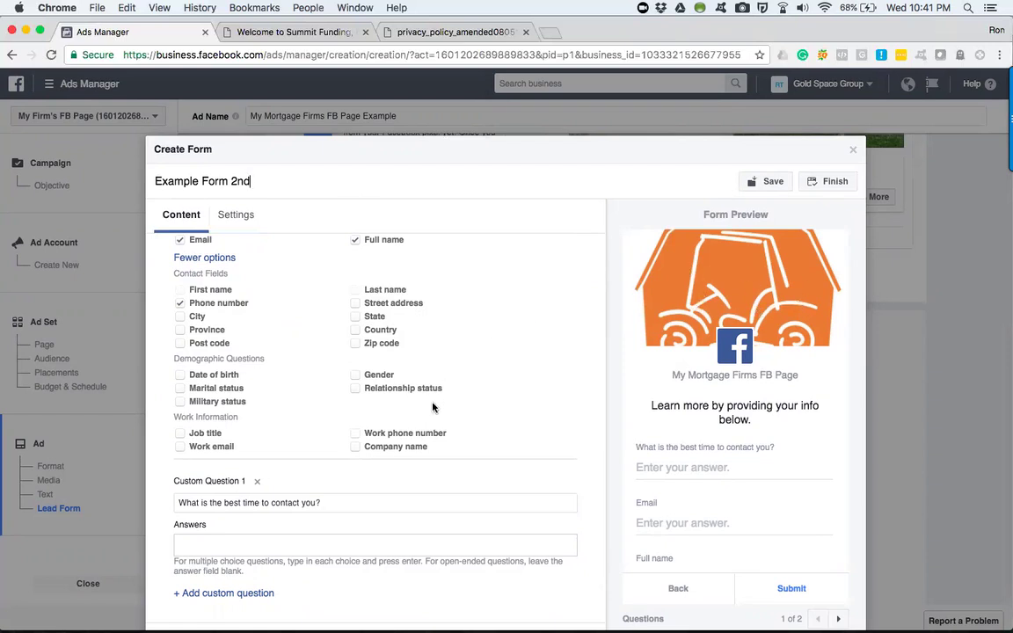
{"action": "scroll", "coordinate": [432, 408], "scroll_direction": "down", "scroll_amount": 3}
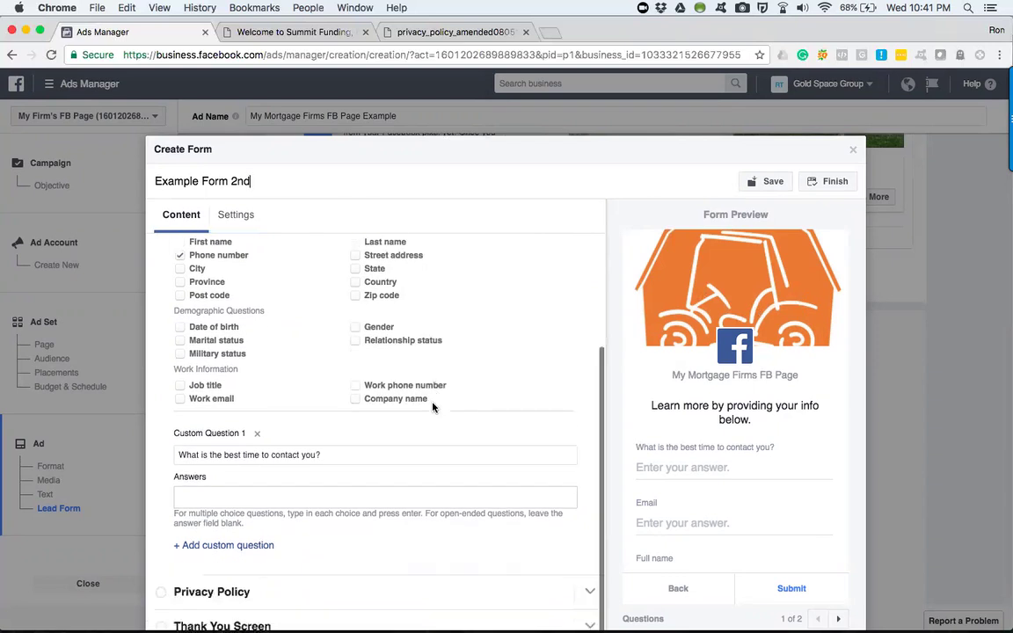